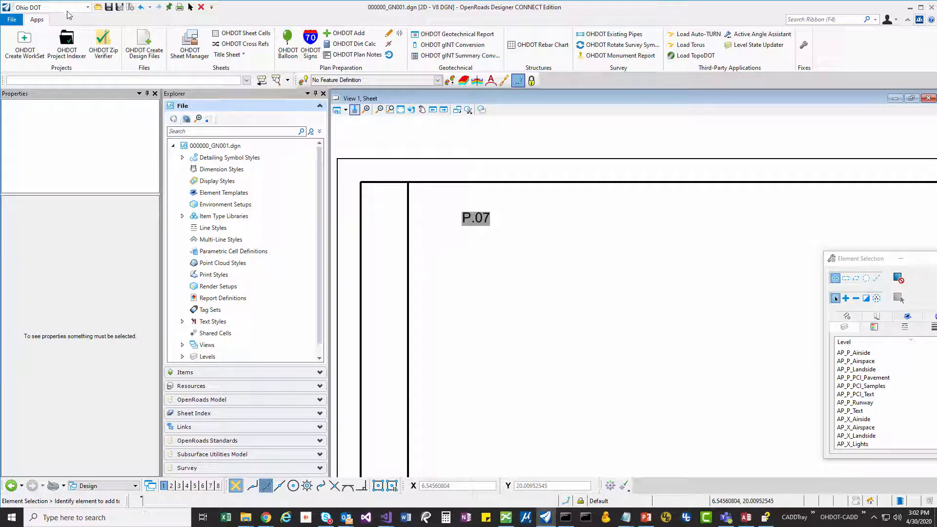
- Open the OHDOT Cross References tool, move its window beside the P.07 text and reduce the window's height
{"action": "left_click", "coordinate": [246, 43]}
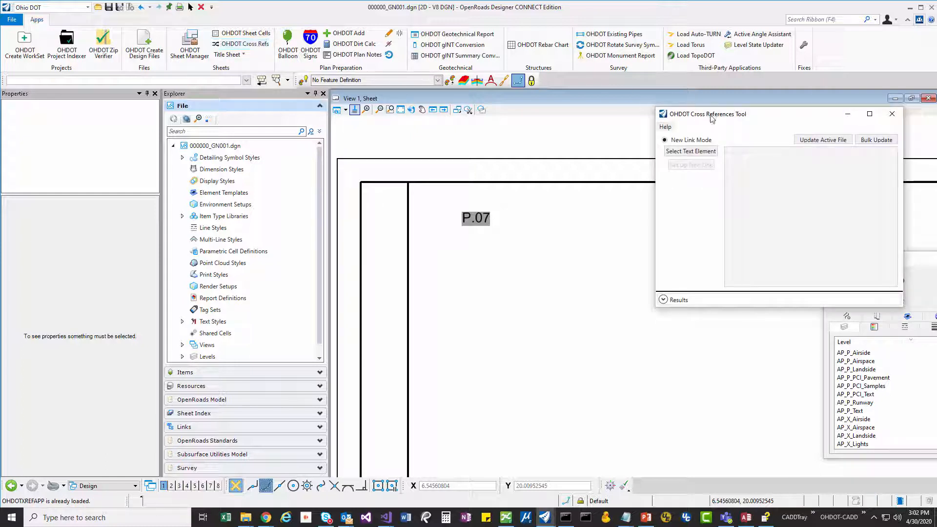
{"action": "left_click_drag", "start_coordinate": [711, 118], "coordinate": [619, 122]}
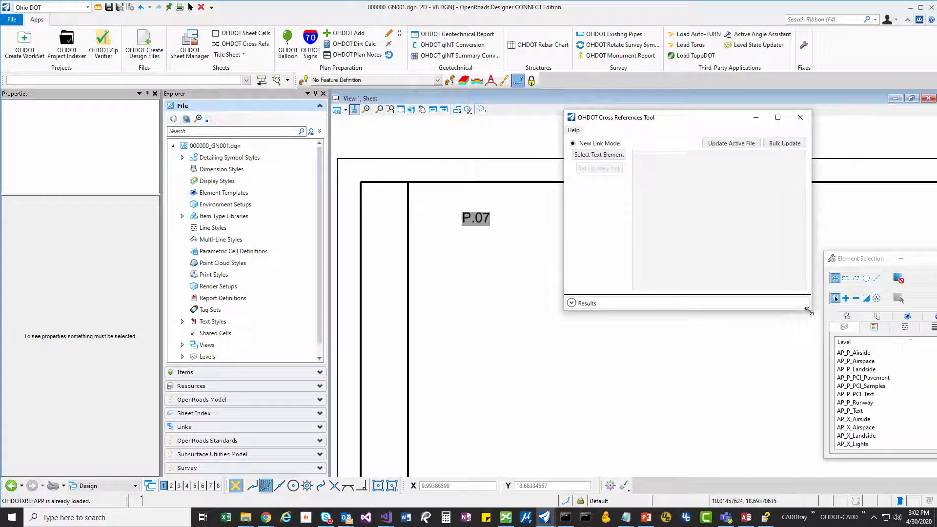
{"action": "left_click_drag", "start_coordinate": [809, 310], "coordinate": [820, 223]}
- View the version and description information of the Cross References tool, and close it
{"action": "left_click", "coordinate": [573, 131]}
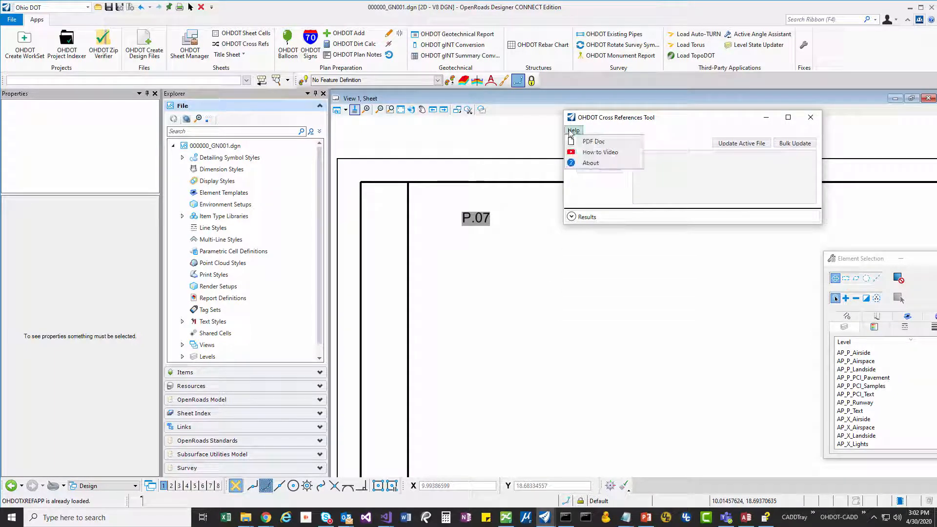
{"action": "left_click", "coordinate": [609, 163]}
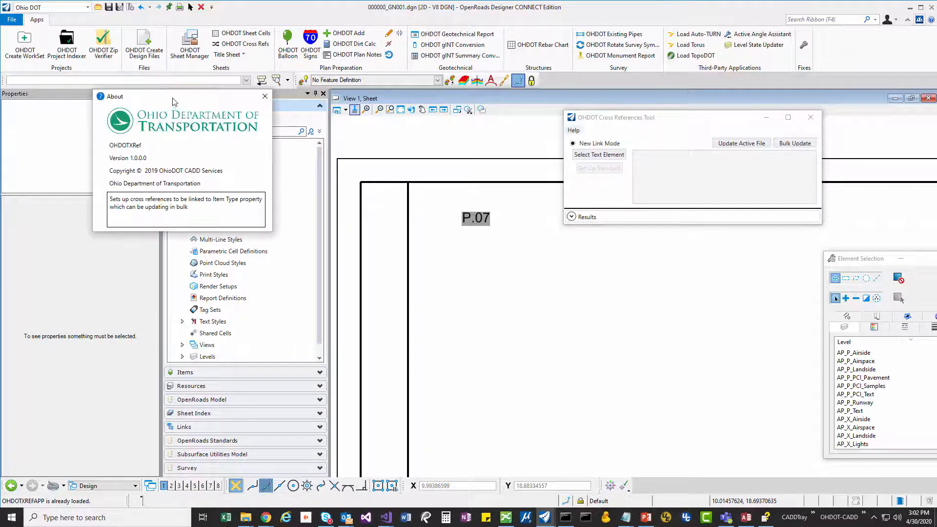
{"action": "left_click_drag", "start_coordinate": [176, 101], "coordinate": [445, 90]}
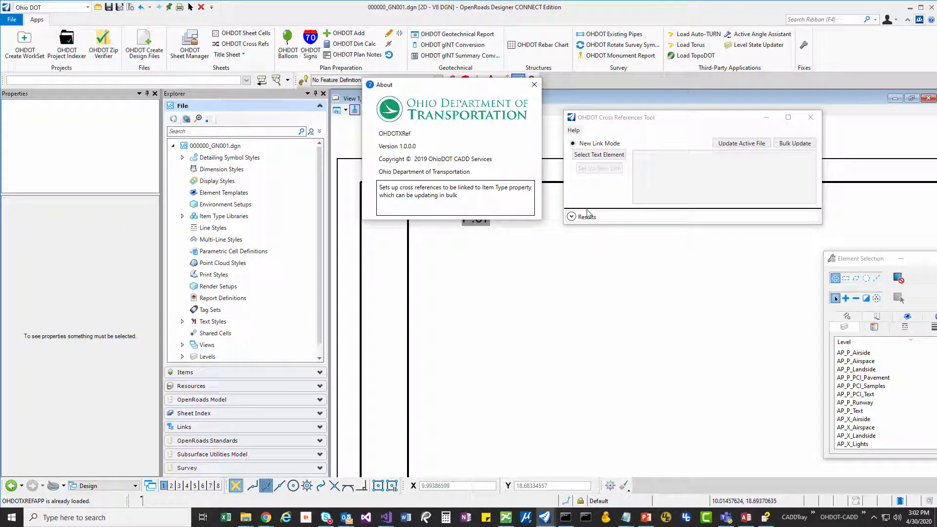
{"action": "left_click", "coordinate": [534, 84]}
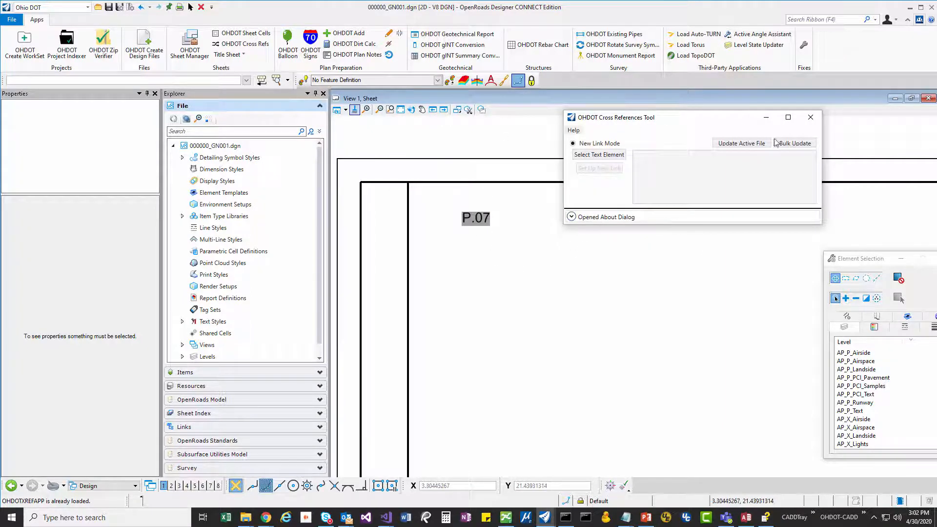
- Expand the results log of the Cross References tool, clear its entries and enlarge the log area
{"action": "left_click", "coordinate": [571, 216]}
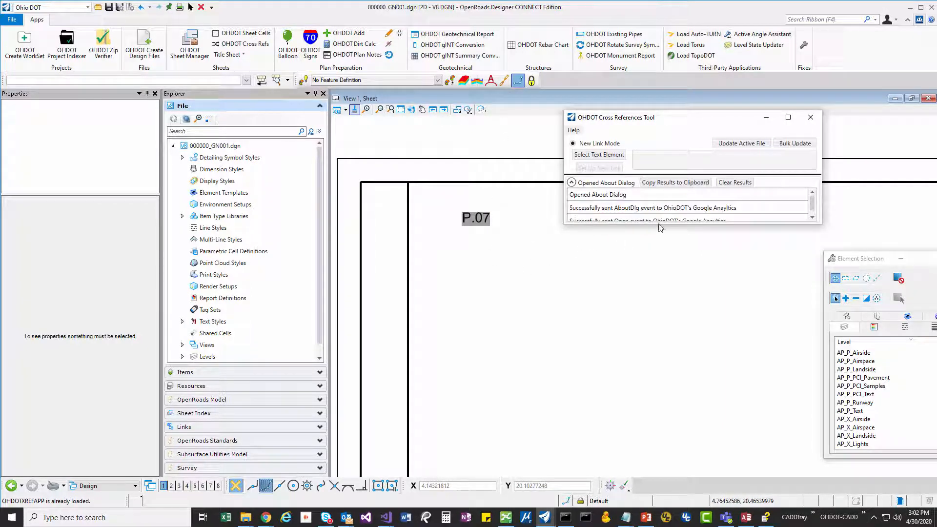
{"action": "left_click_drag", "start_coordinate": [656, 225], "coordinate": [683, 288]}
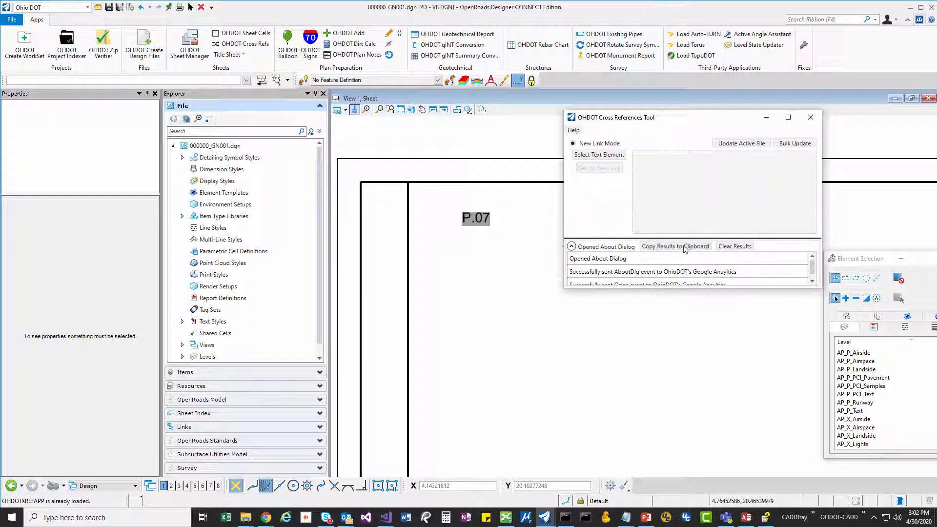
{"action": "left_click_drag", "start_coordinate": [683, 208], "coordinate": [683, 209]}
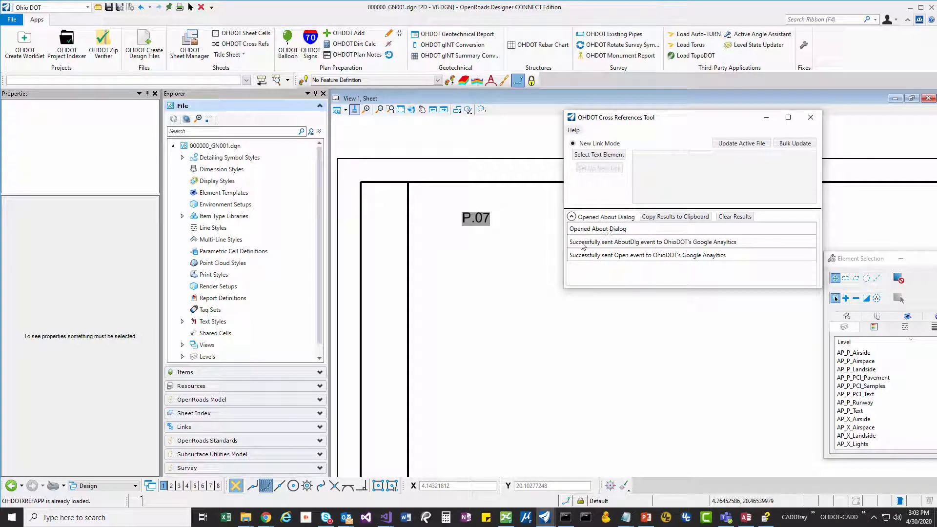
{"action": "left_click", "coordinate": [731, 217]}
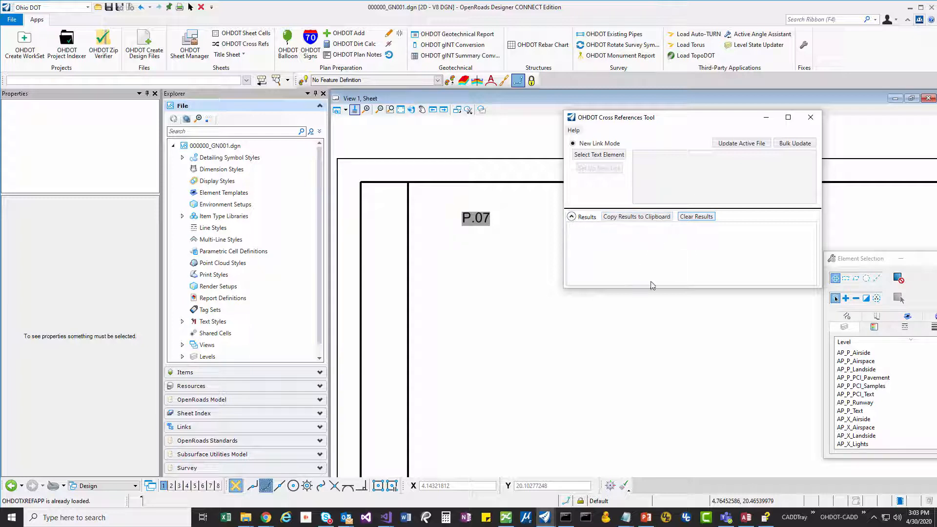
{"action": "left_click_drag", "start_coordinate": [720, 288], "coordinate": [716, 316]}
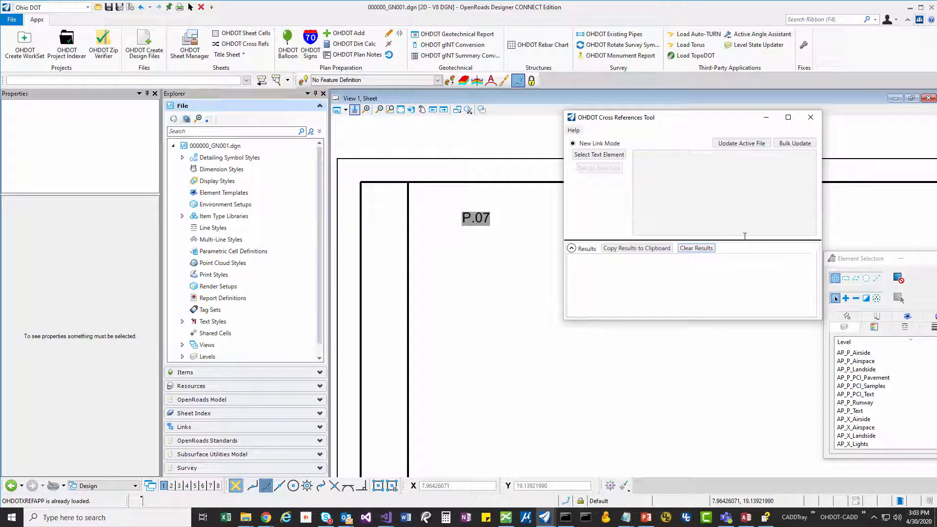
{"action": "left_click_drag", "start_coordinate": [745, 235], "coordinate": [743, 205]}
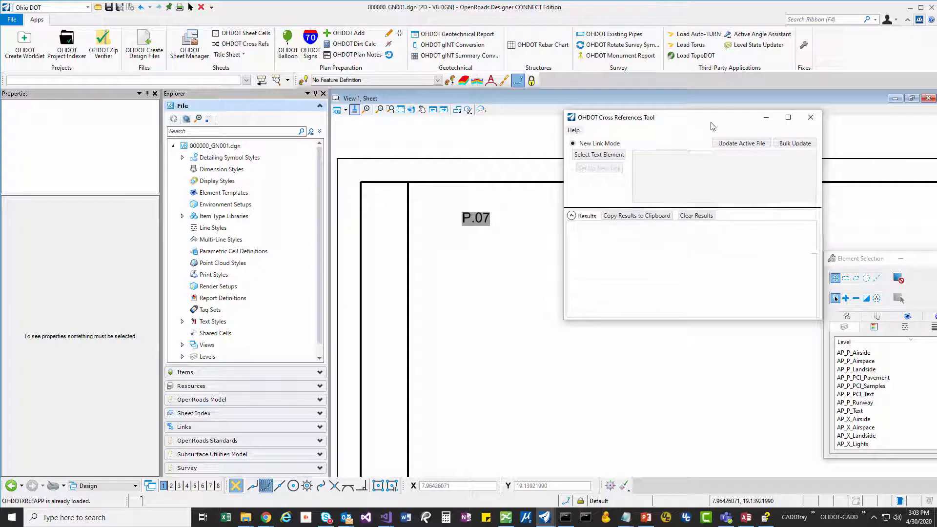
{"action": "left_click_drag", "start_coordinate": [710, 122], "coordinate": [741, 114]}
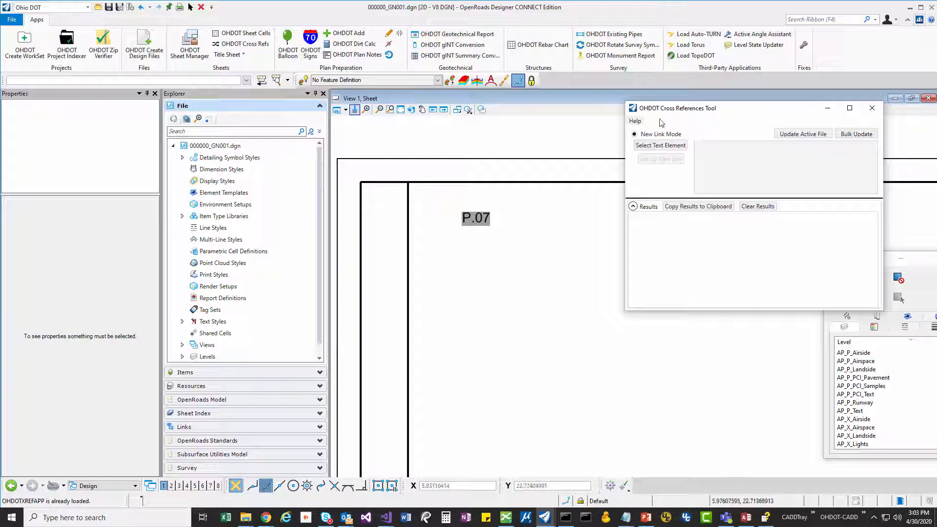
{"action": "left_click_drag", "start_coordinate": [680, 115], "coordinate": [678, 129]}
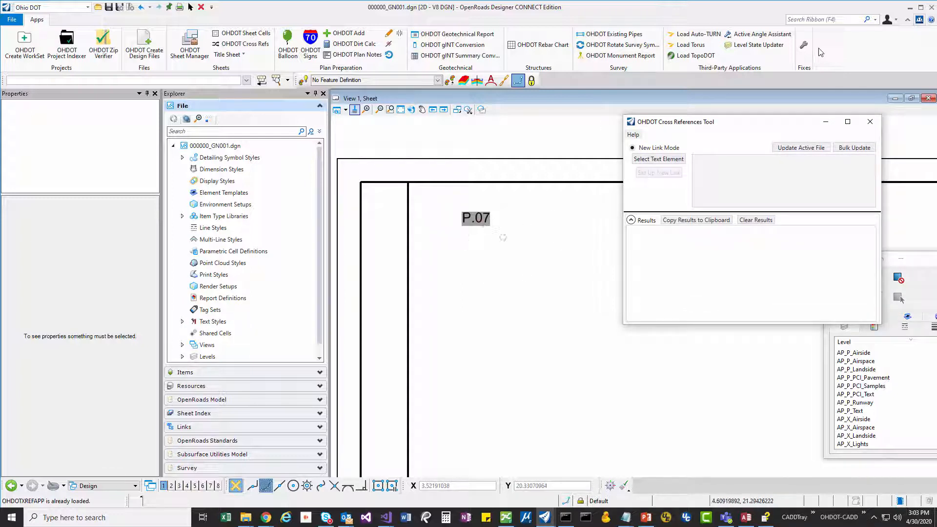
- Place the text "FOR DETAILS SEE SHEET" on the sheet below the P.07 text
{"action": "left_click", "coordinate": [825, 20]}
{"action": "type", "text": "text"}
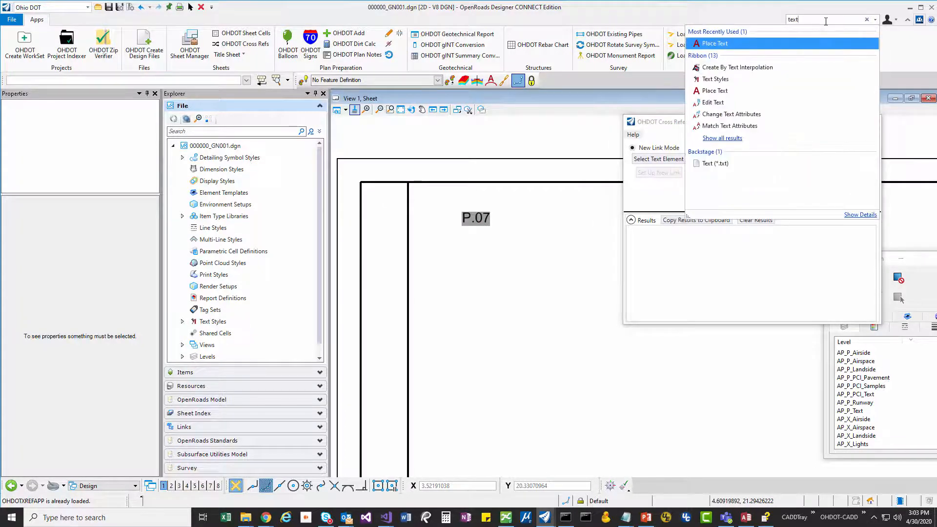
{"action": "key", "text": "Return"}
{"action": "type", "text": "F"}
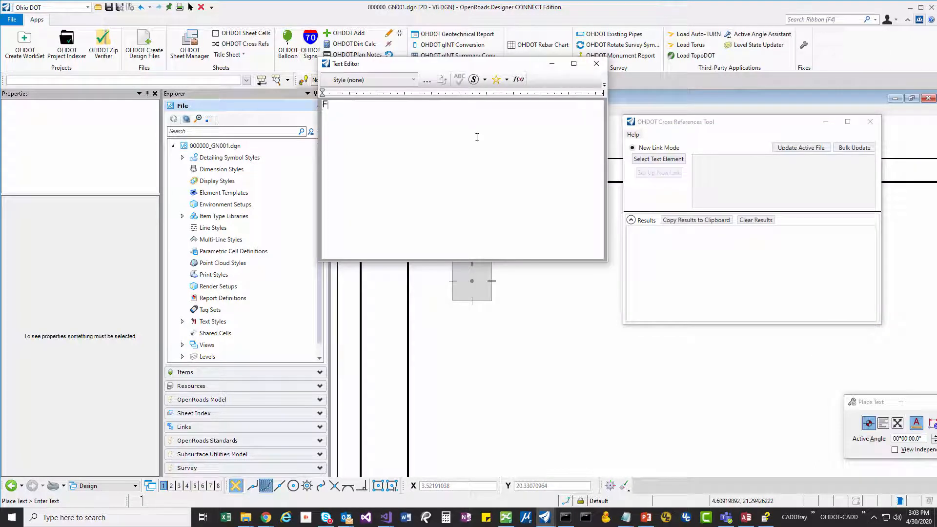
{"action": "type", "text": "OR DETAILS S"}
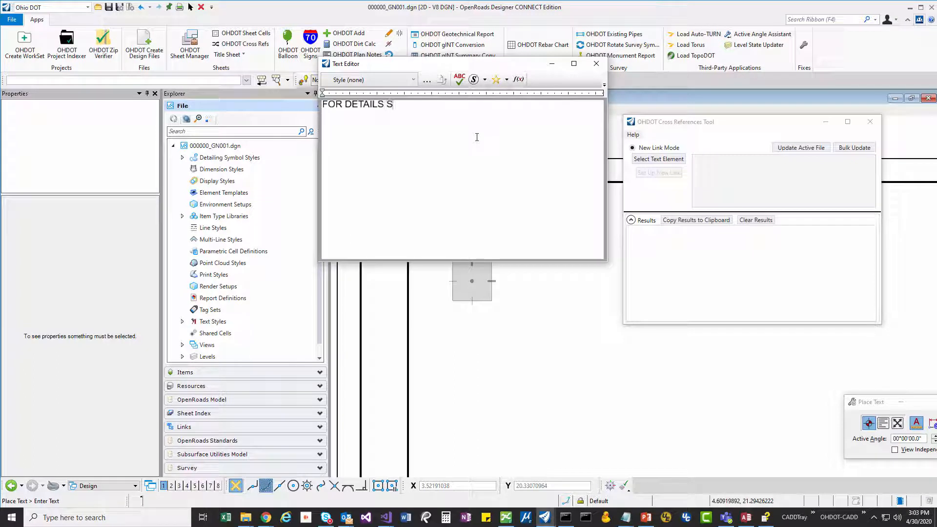
{"action": "type", "text": "EE SHEET"}
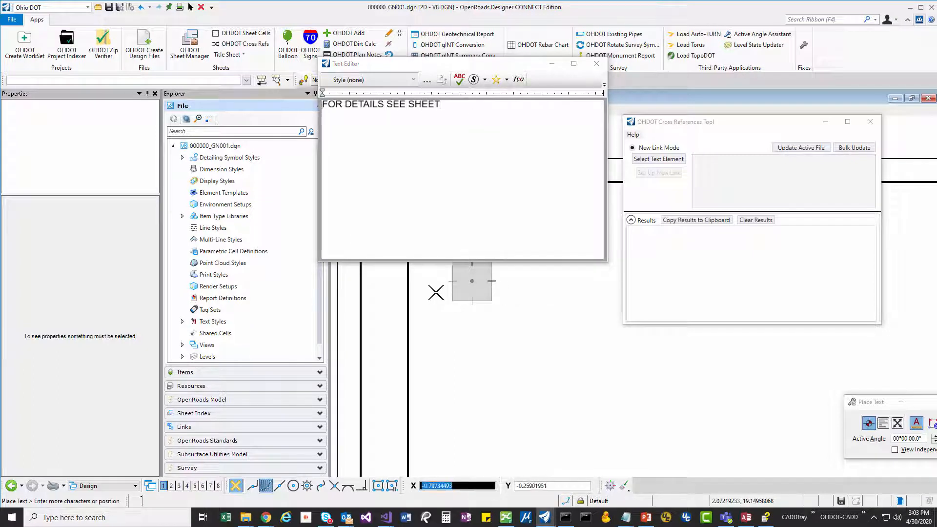
{"action": "left_click", "coordinate": [458, 317]}
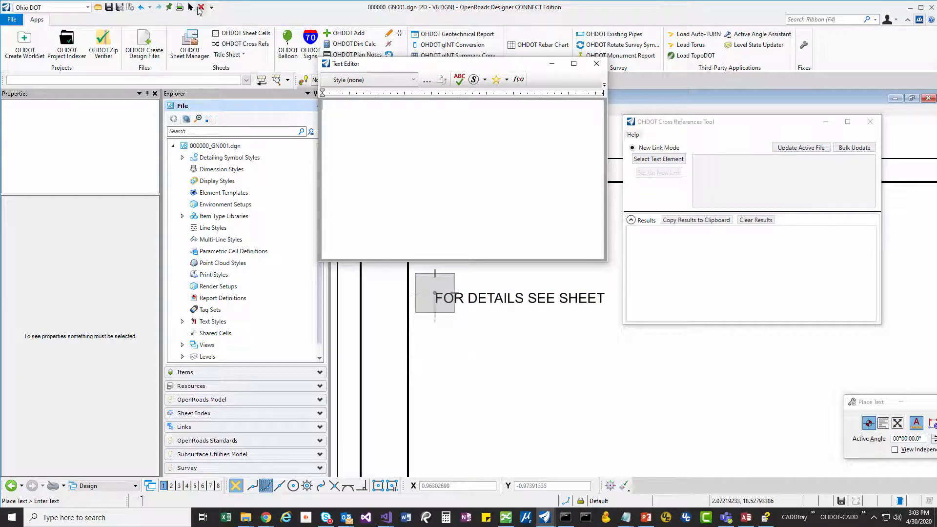
{"action": "left_click", "coordinate": [191, 7]}
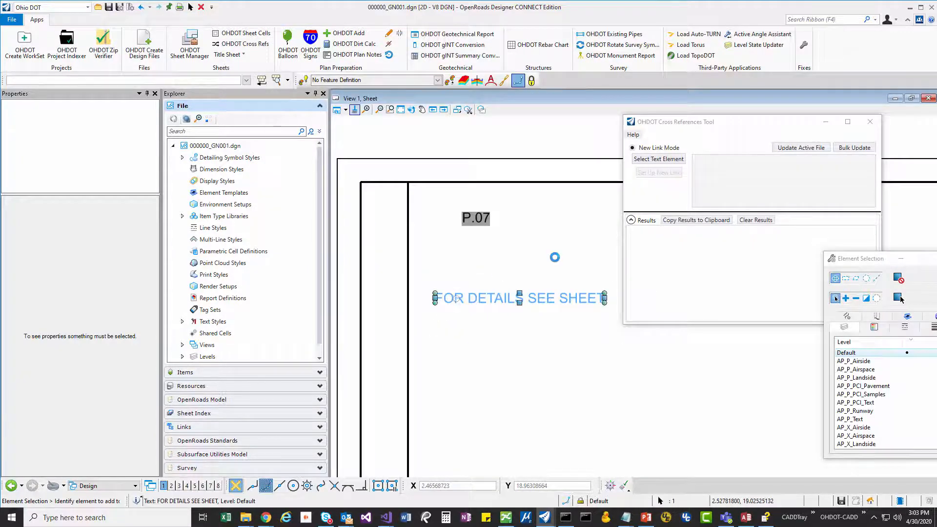
{"action": "left_click", "coordinate": [536, 303]}
{"action": "key", "text": "Escape"}
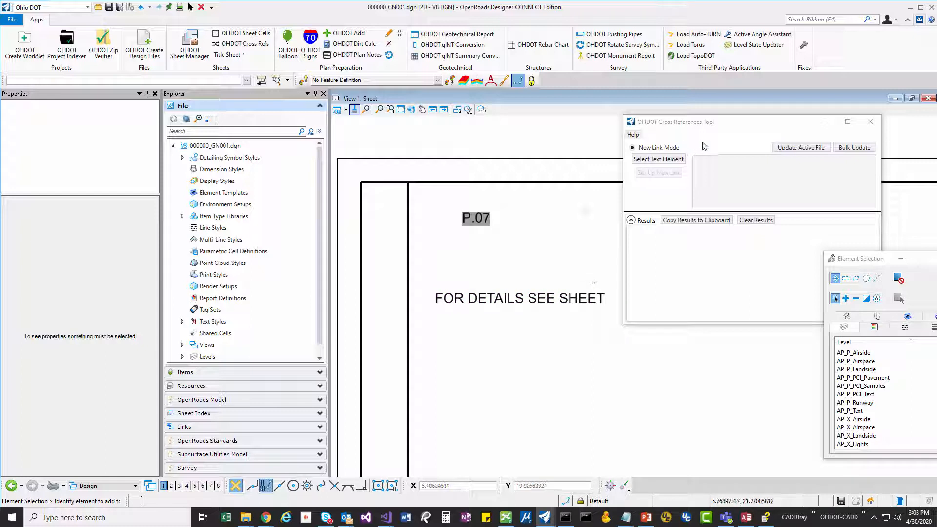
- Pick the "FOR DETAILS SEE SHEET" text as the element for a new cross-reference link and accept it
{"action": "left_click_drag", "start_coordinate": [705, 125], "coordinate": [725, 114]}
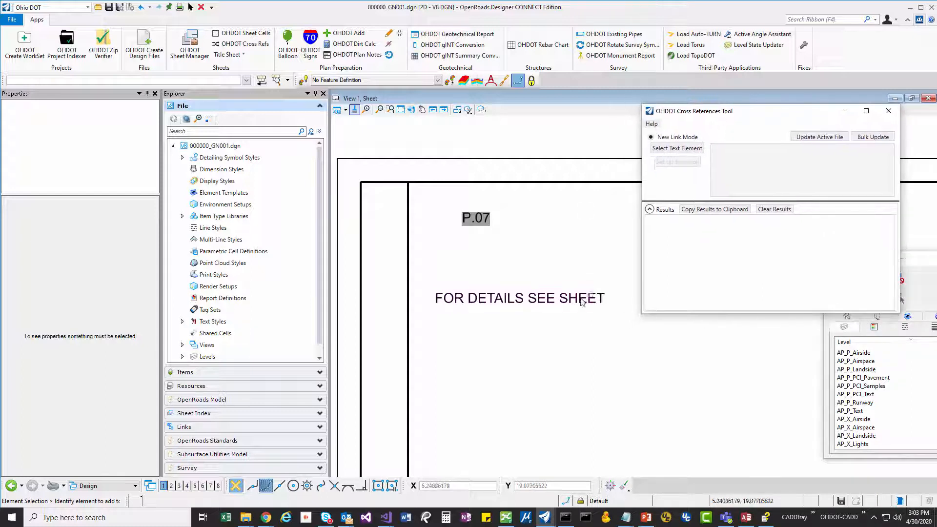
{"action": "left_click", "coordinate": [506, 265]}
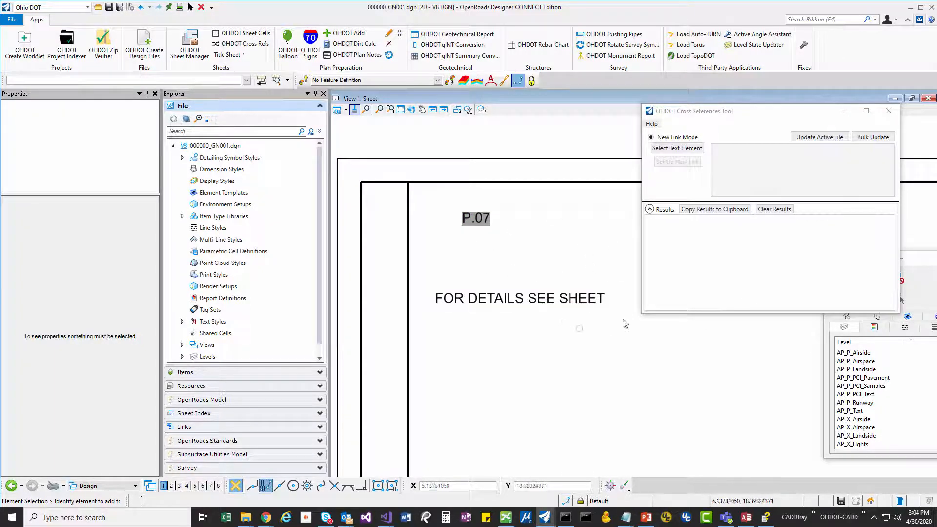
{"action": "left_click", "coordinate": [686, 148]}
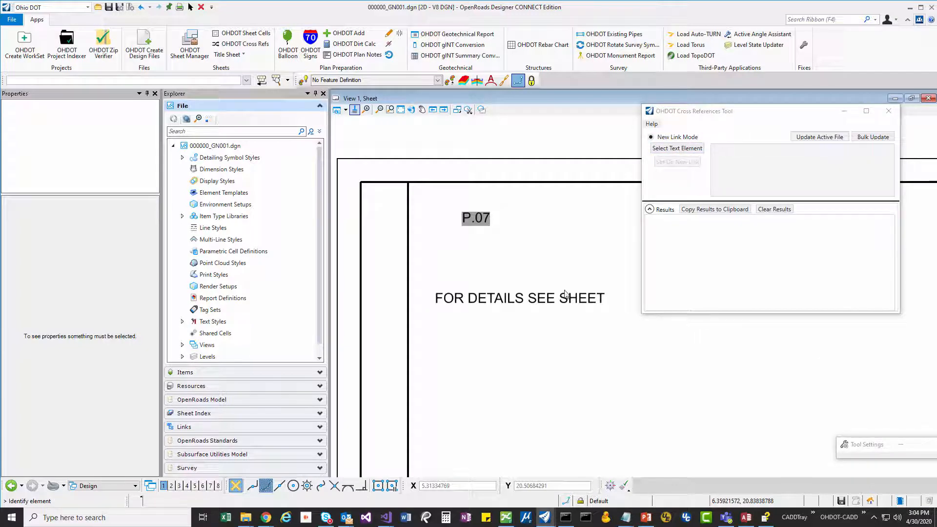
{"action": "left_click", "coordinate": [514, 302]}
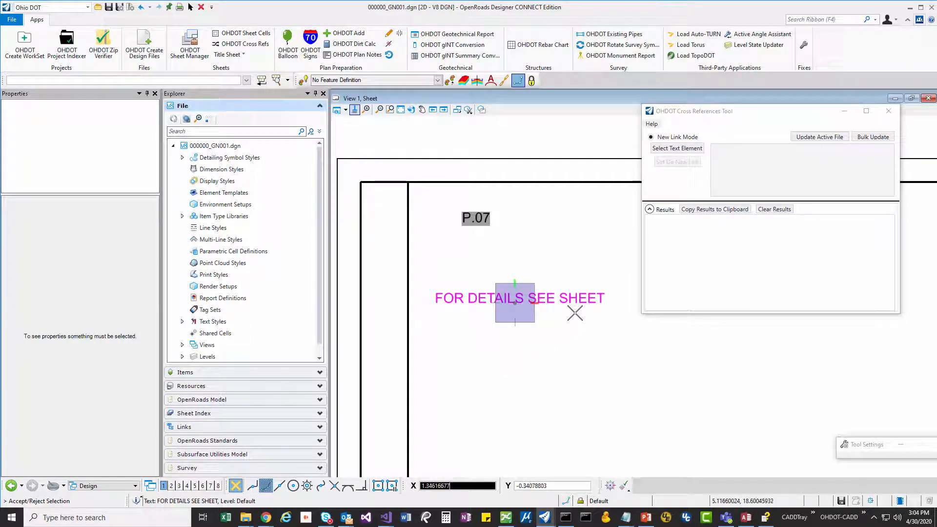
{"action": "left_click", "coordinate": [574, 255]}
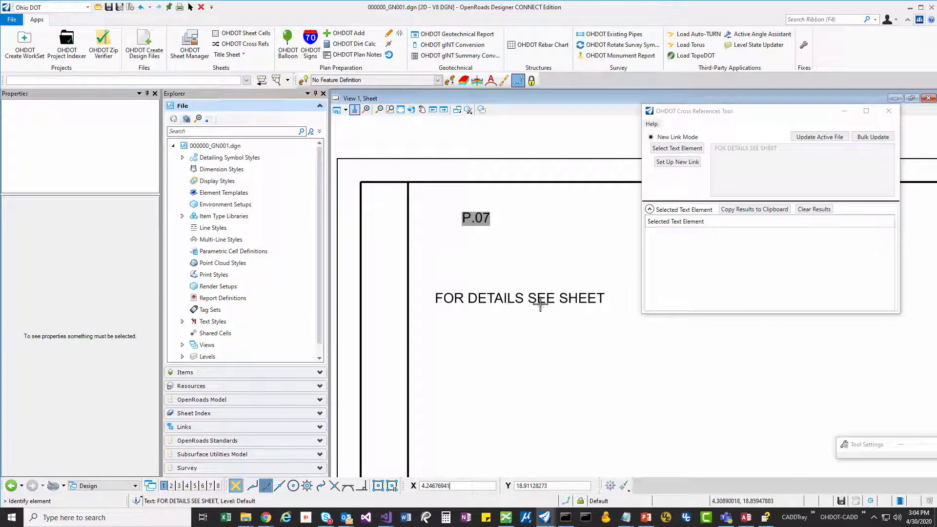
{"action": "left_click", "coordinate": [745, 154]}
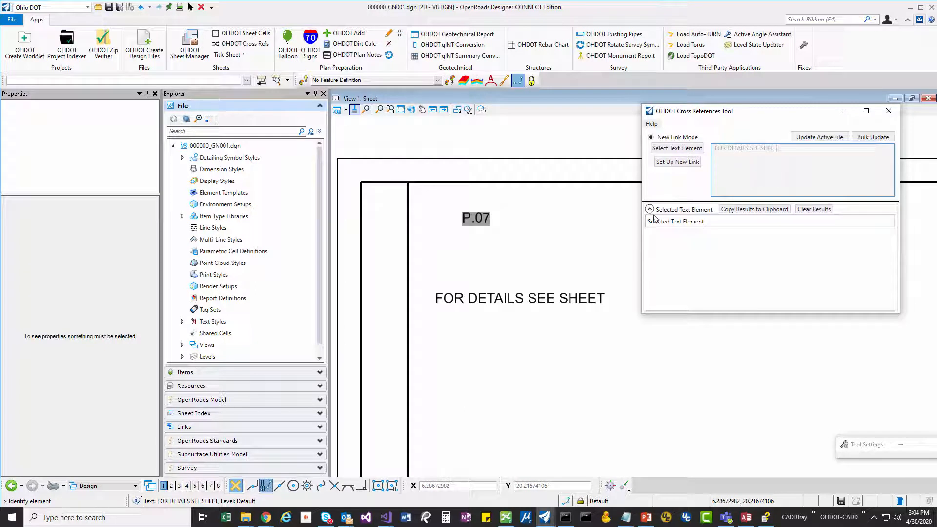
- Start setting up a new link and choose 000000_GT001.dgn as its source file
{"action": "left_click", "coordinate": [676, 167]}
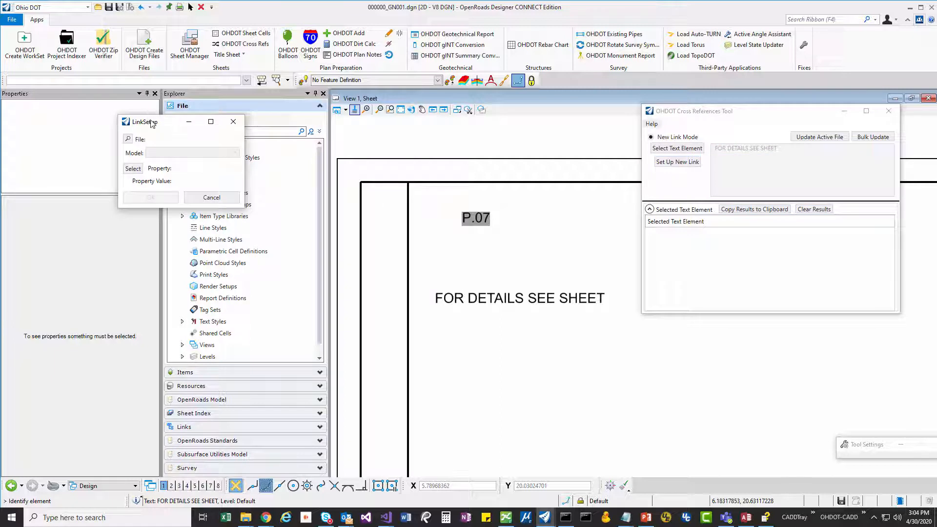
{"action": "left_click_drag", "start_coordinate": [152, 123], "coordinate": [548, 140]}
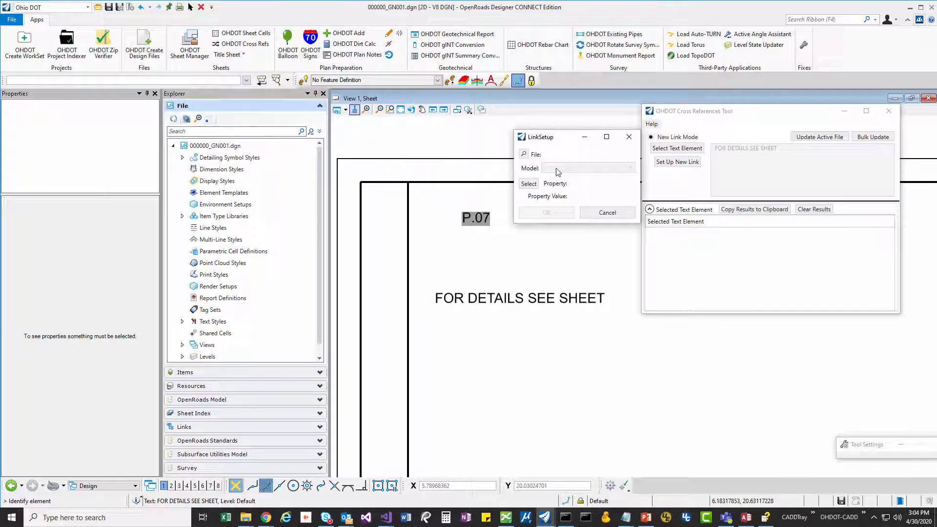
{"action": "left_click", "coordinate": [524, 154]}
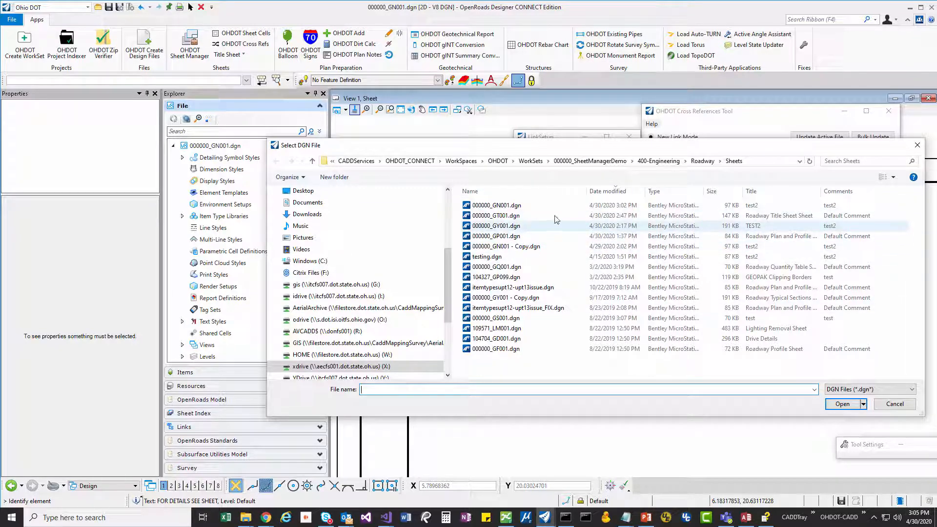
{"action": "left_click", "coordinate": [499, 218]}
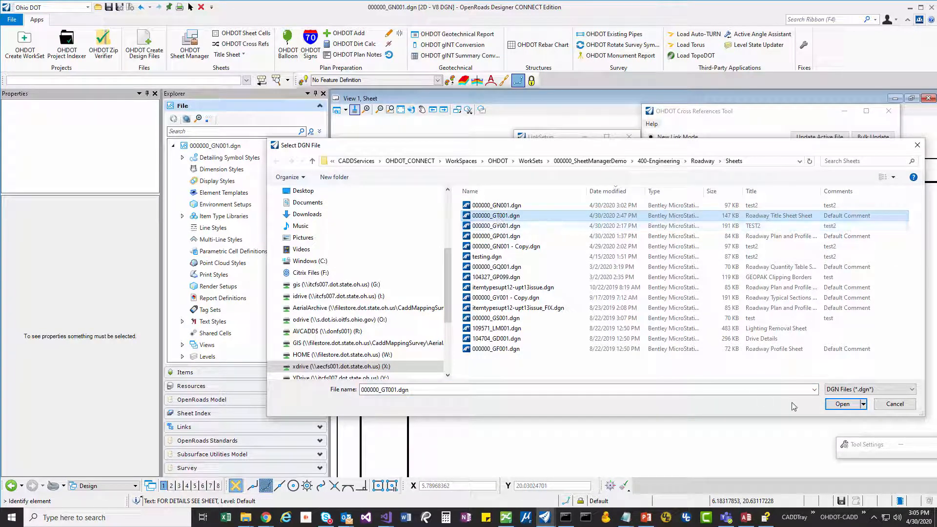
{"action": "left_click", "coordinate": [841, 404]}
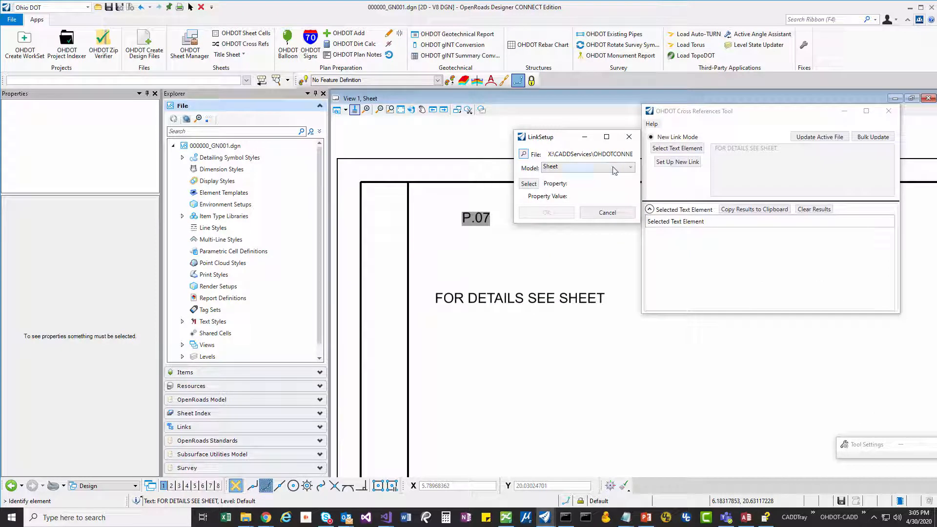
- Choose the Sheet model of the source file, and open the selection of the property to link
{"action": "left_click", "coordinate": [631, 167]}
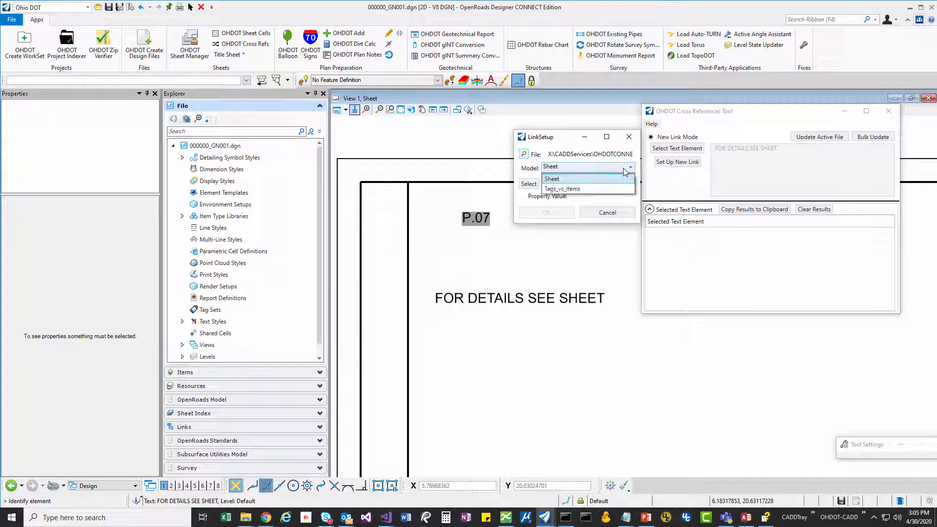
{"action": "left_click", "coordinate": [562, 179]}
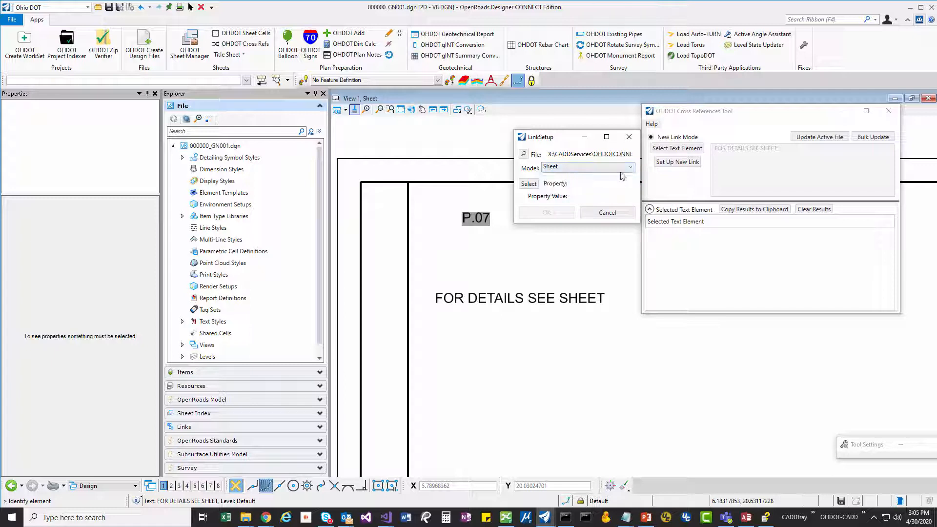
{"action": "left_click", "coordinate": [528, 184]}
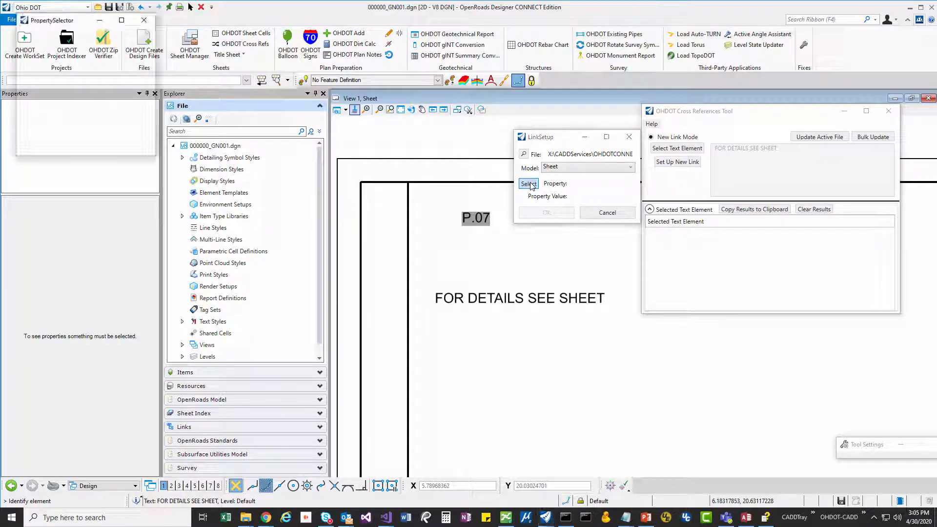
{"action": "left_click_drag", "start_coordinate": [507, 111], "coordinate": [580, 114]}
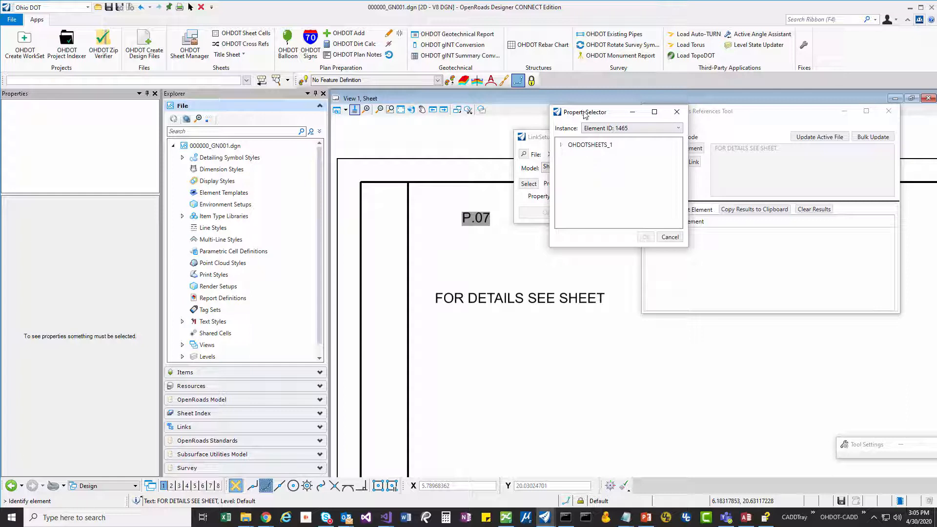
{"action": "left_click_drag", "start_coordinate": [585, 116], "coordinate": [578, 113]}
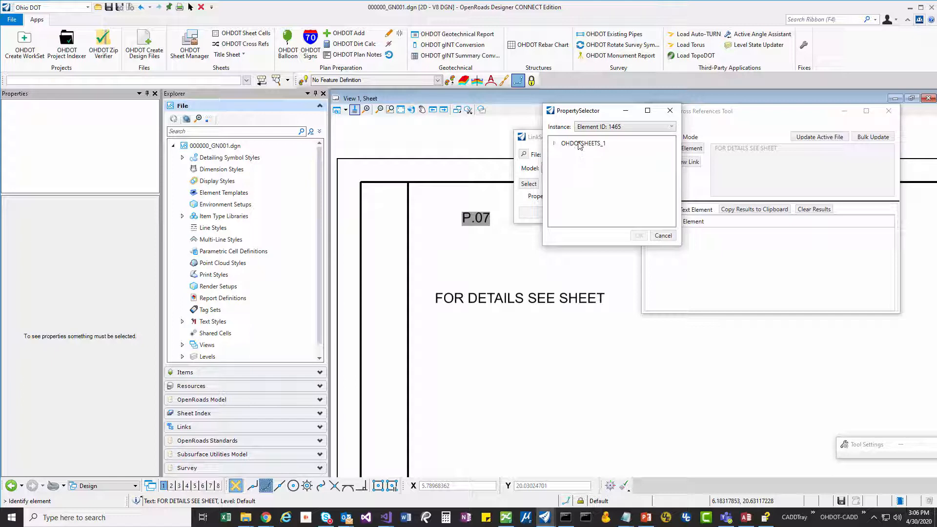
- Choose Element ID: 1465 as the instance that supplies the link's property
{"action": "left_click", "coordinate": [639, 128]}
{"action": "left_click", "coordinate": [617, 138]}
{"action": "left_click_drag", "start_coordinate": [561, 111], "coordinate": [637, 111]}
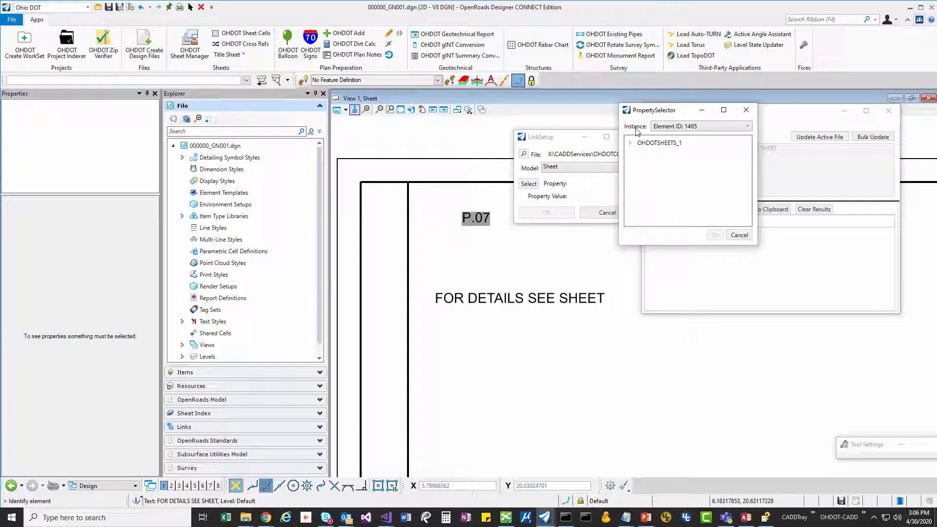
{"action": "left_click", "coordinate": [659, 129]}
{"action": "left_click", "coordinate": [671, 138]}
{"action": "left_click", "coordinate": [675, 131]}
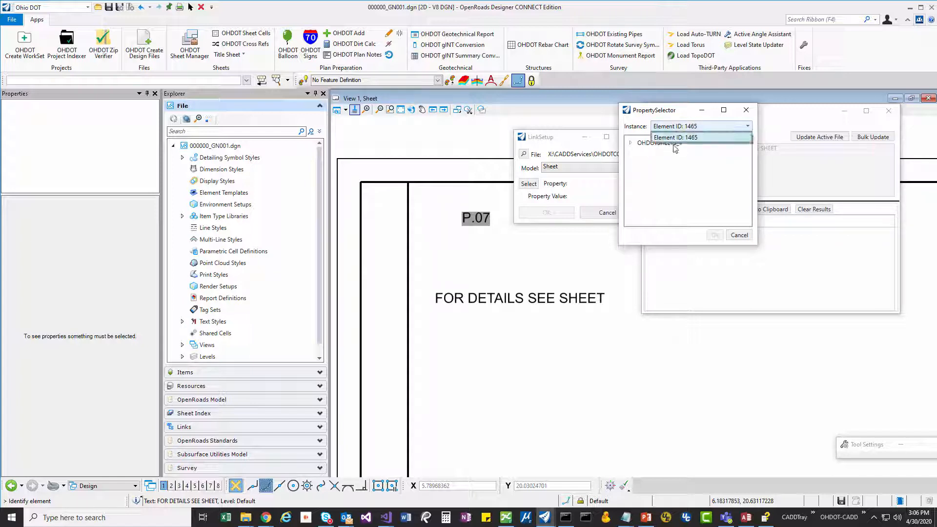
{"action": "left_click", "coordinate": [675, 137]}
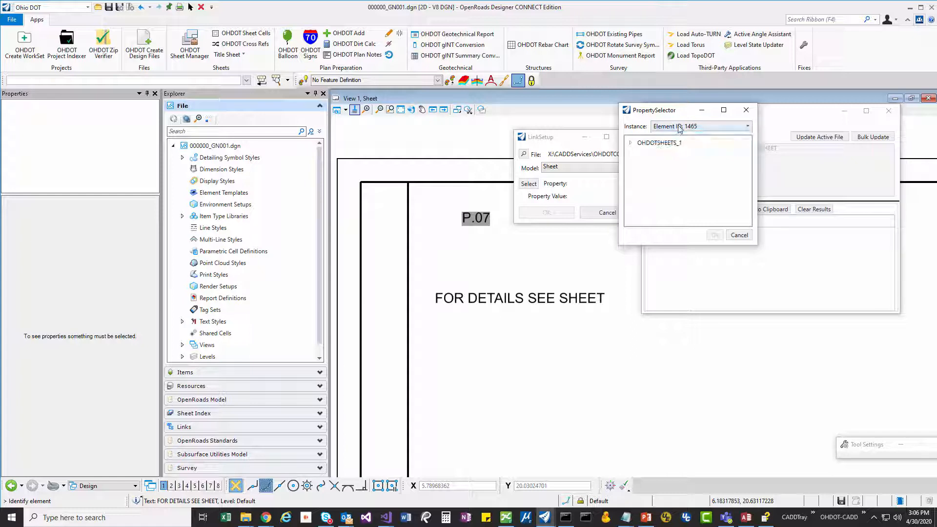
- Pick the Sheet Number property under OHDOTSHEETS_1 and confirm the new link for the note
{"action": "left_click", "coordinate": [630, 144]}
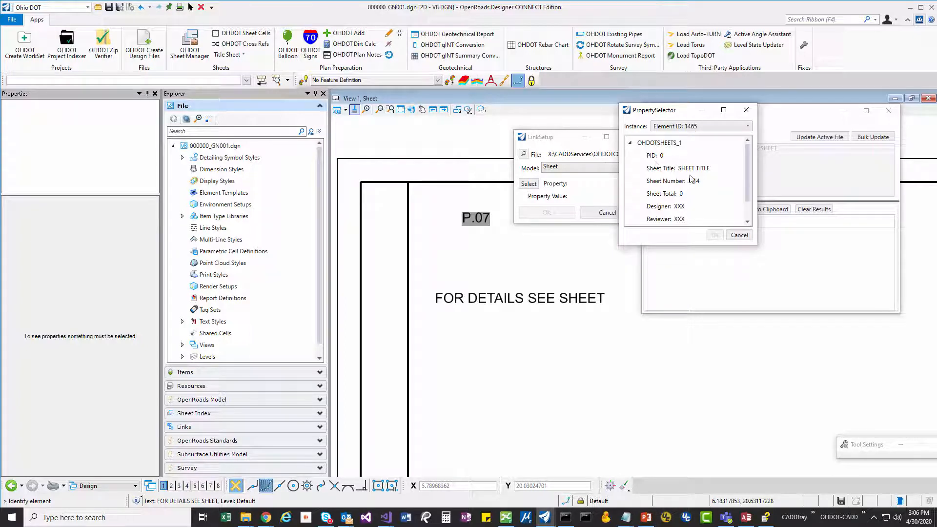
{"action": "left_click", "coordinate": [659, 186]}
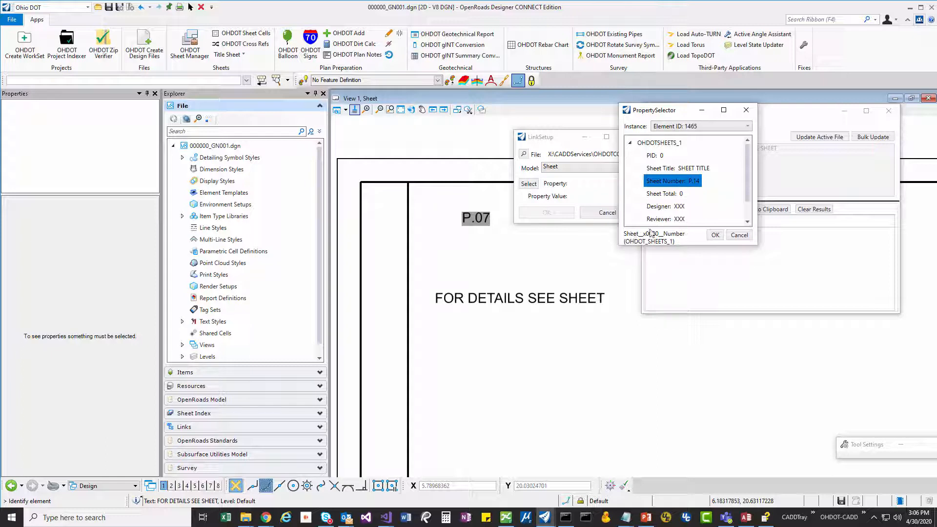
{"action": "left_click", "coordinate": [715, 235]}
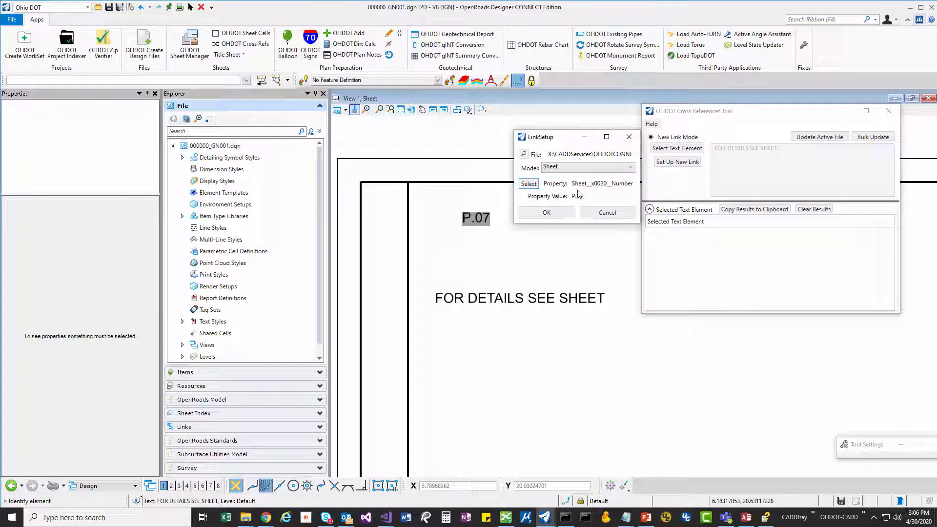
{"action": "left_click_drag", "start_coordinate": [550, 132], "coordinate": [542, 124]}
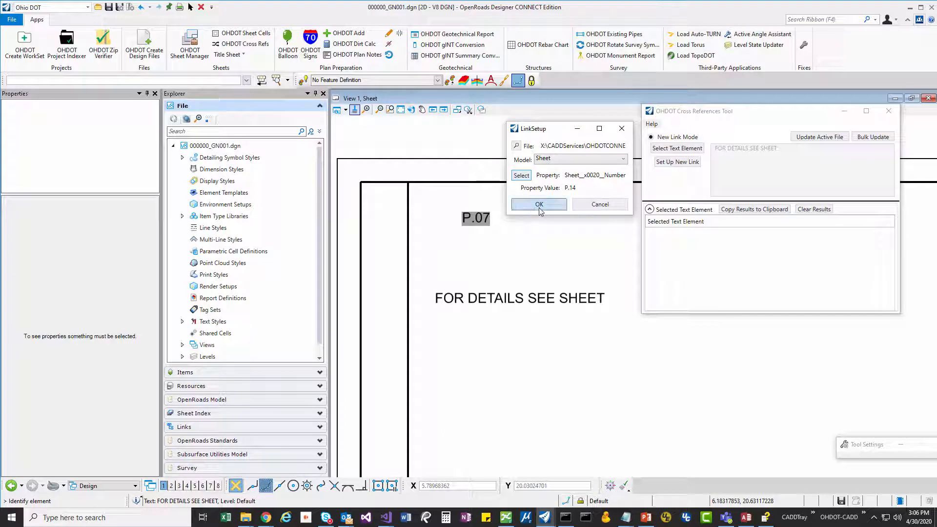
{"action": "left_click", "coordinate": [556, 207]}
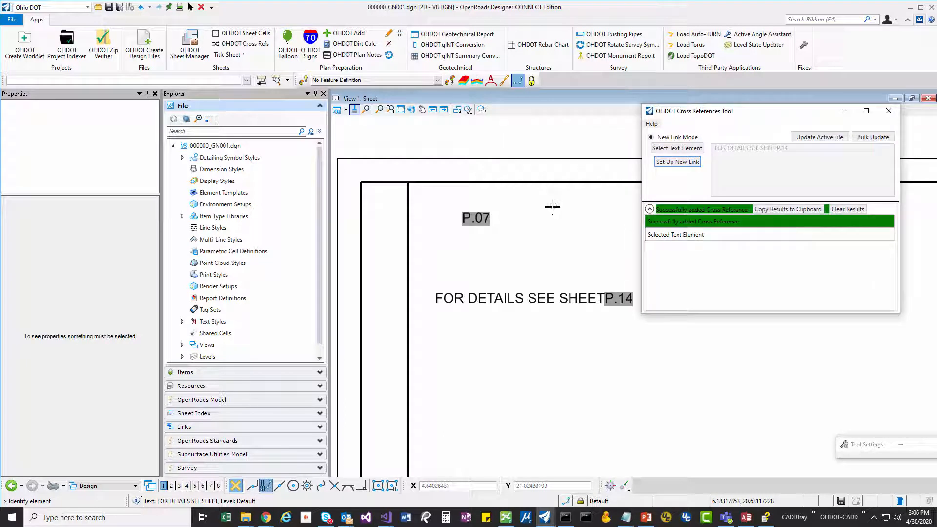
- Shrink the results log of the Cross References tool and move its window clear of the note
{"action": "left_click", "coordinate": [649, 209]}
{"action": "left_click", "coordinate": [649, 304]}
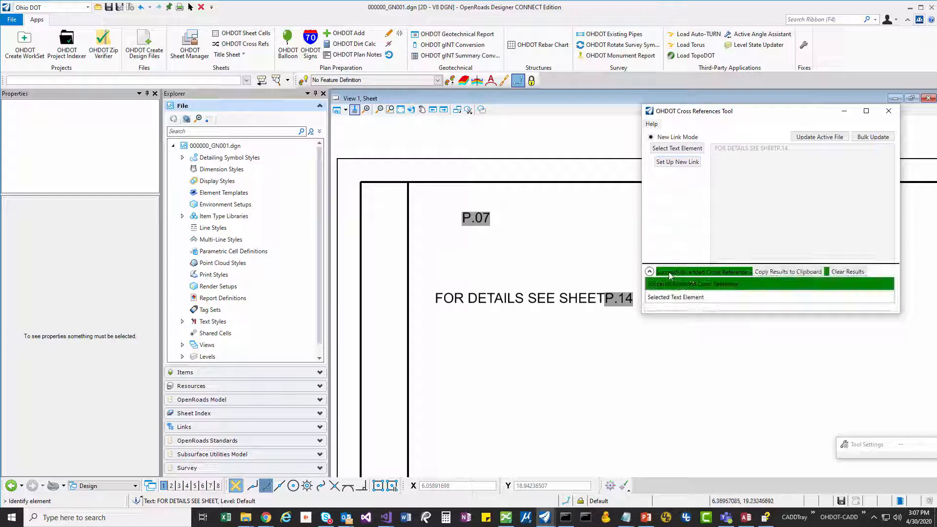
{"action": "left_click_drag", "start_coordinate": [688, 113], "coordinate": [692, 76]}
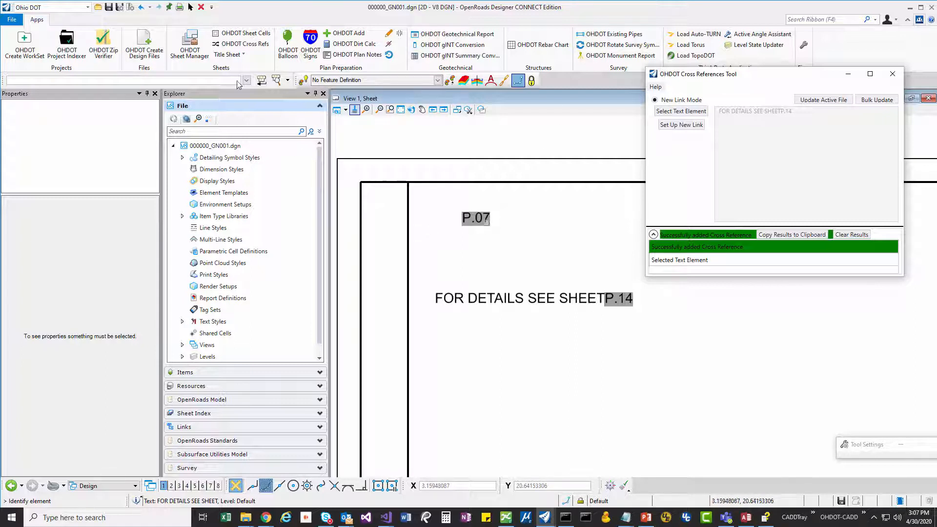
- Try to retype the word SHEET beside the linked P.14 field in the note, and undo the text edit
{"action": "left_click", "coordinate": [194, 7]}
{"action": "left_click", "coordinate": [545, 306]}
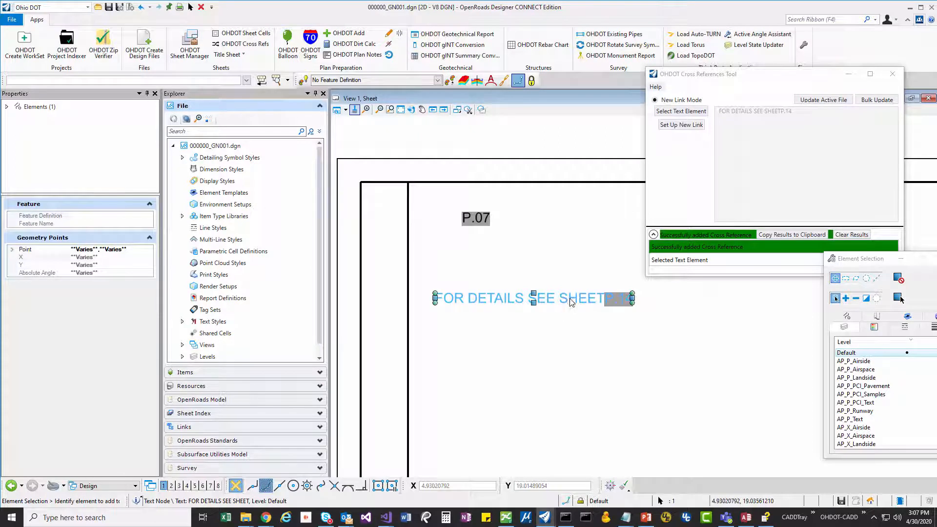
{"action": "double_click", "coordinate": [569, 299]}
{"action": "left_click", "coordinate": [448, 129]}
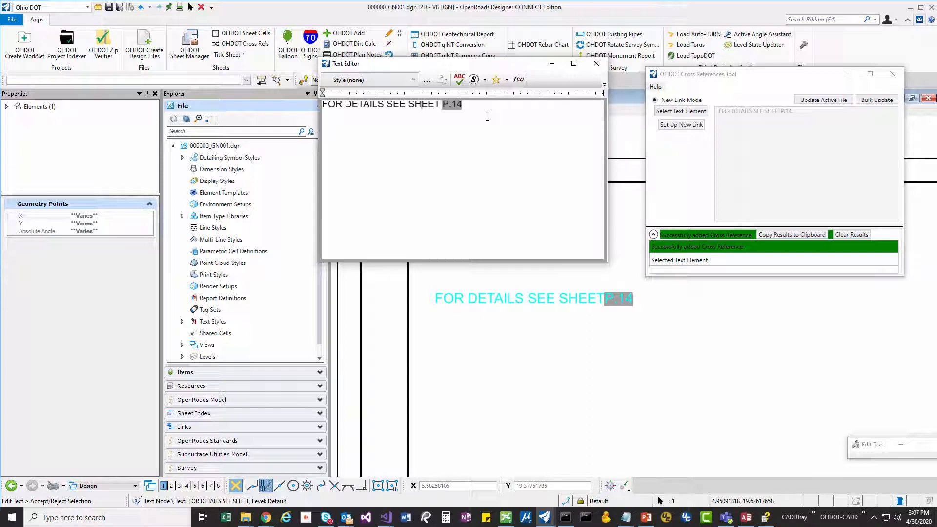
{"action": "key", "text": "BackSpace"}
{"action": "key", "text": "BackSpace"}
{"action": "key", "text": "BackSpace"}
{"action": "key", "text": "BackSpace"}
{"action": "key", "text": "BackSpace"}
{"action": "key", "text": "BackSpace"}
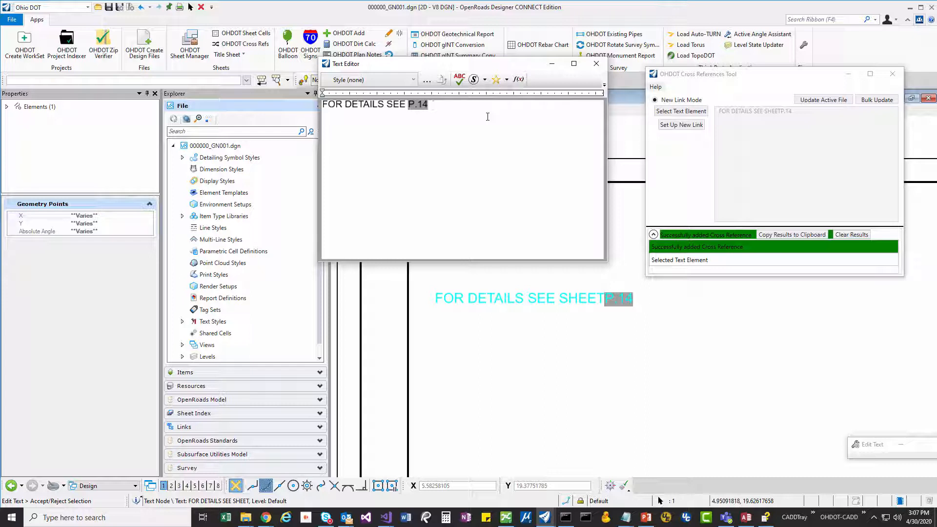
{"action": "type", "text": "SHEET"}
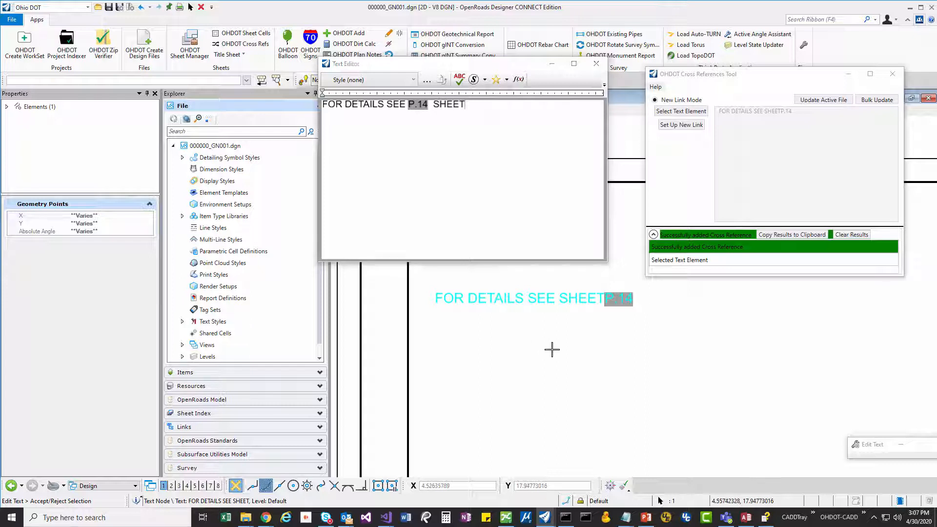
{"action": "left_click", "coordinate": [552, 349]}
{"action": "key", "text": "Escape"}
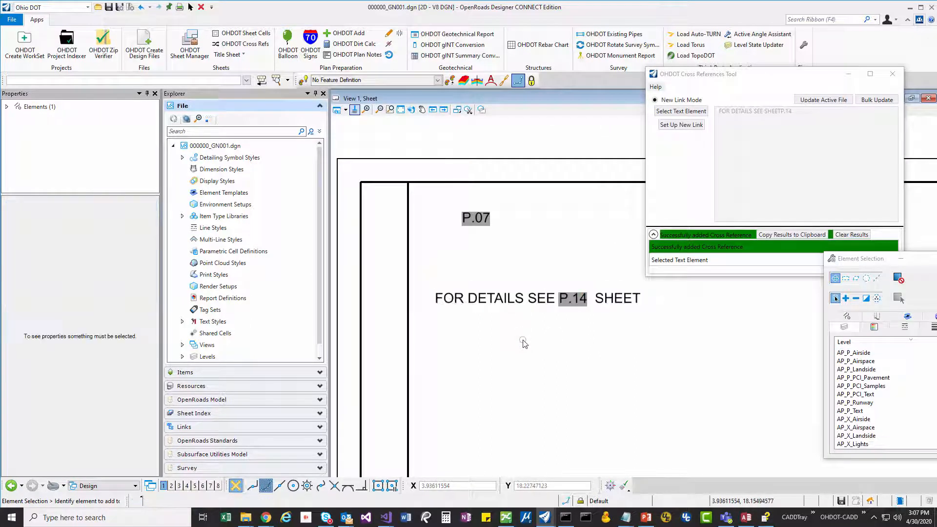
{"action": "key", "text": "ctrl+z"}
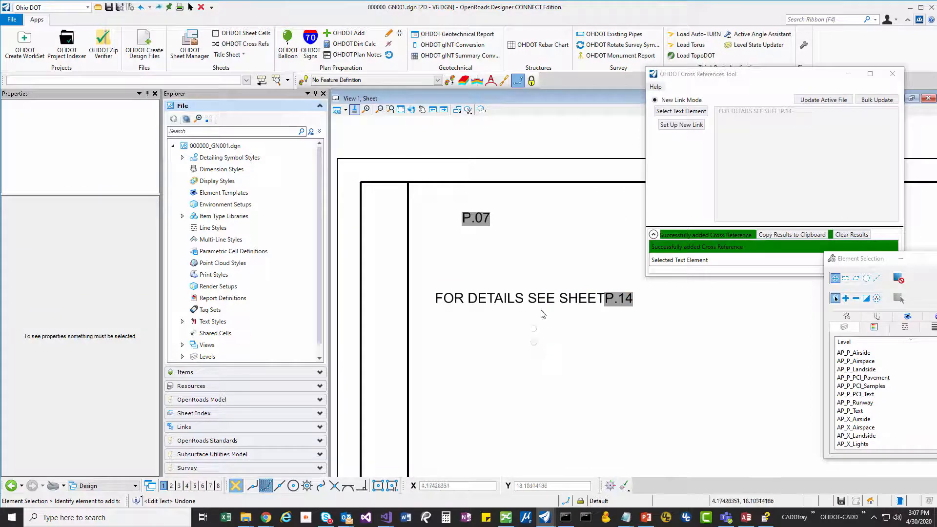
- Insert a space between SHEET and the linked P.14 field in the note and accept the text edit
{"action": "double_click", "coordinate": [578, 299]}
{"action": "key", "text": "Escape"}
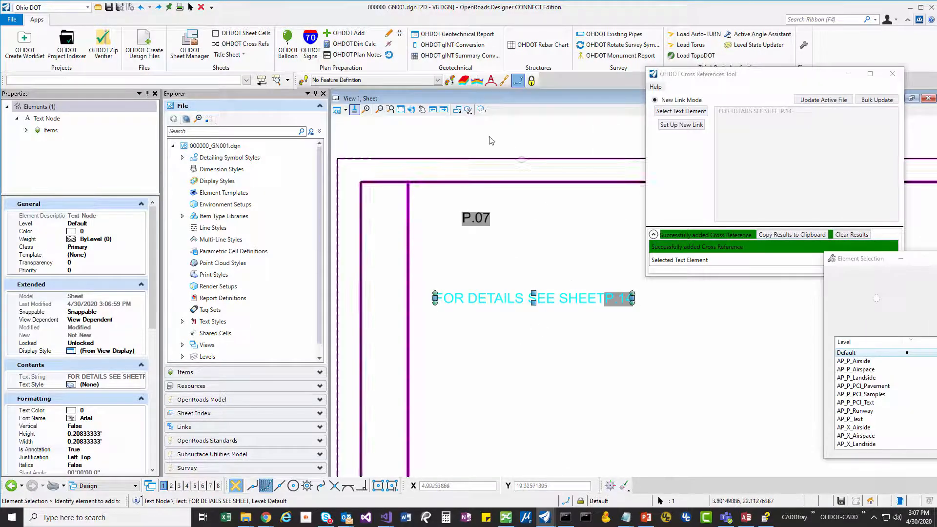
{"action": "double_click", "coordinate": [563, 303]}
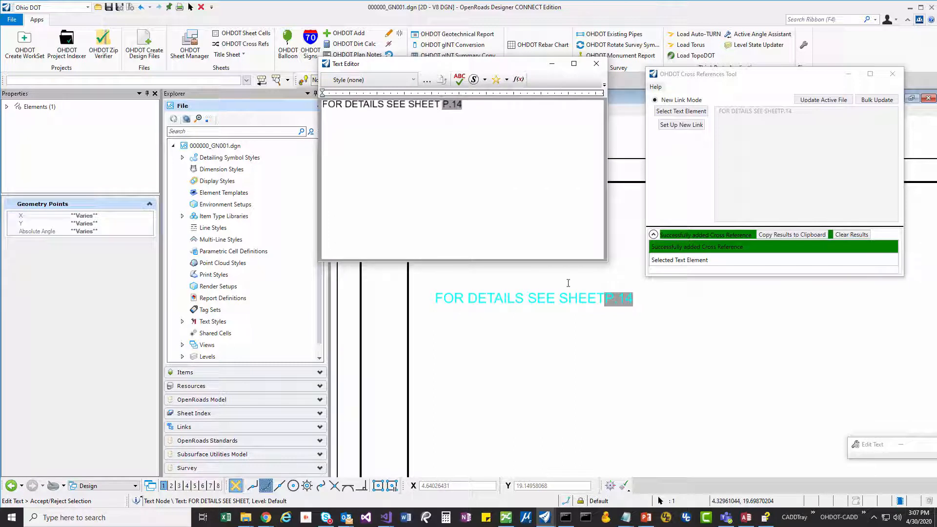
{"action": "left_click", "coordinate": [621, 335]}
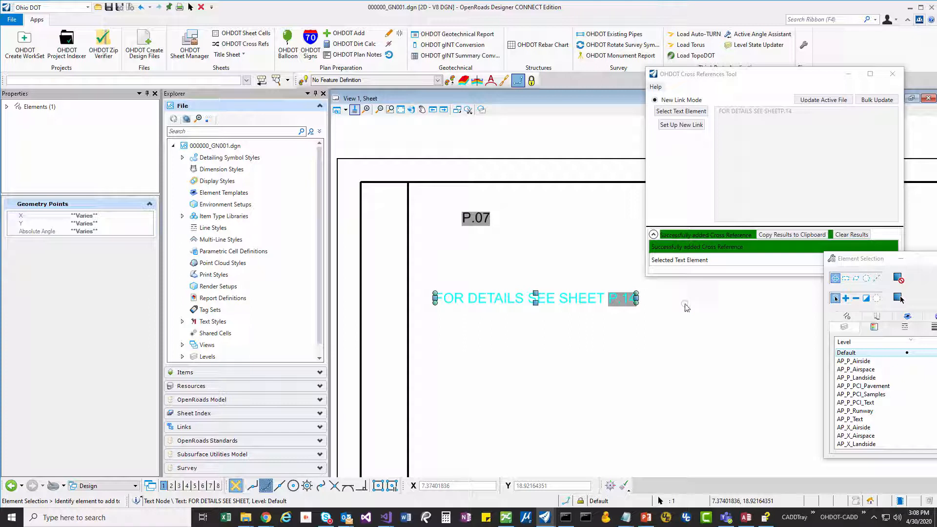
- Collapse the results log and update all cross references in the active file
{"action": "left_click_drag", "start_coordinate": [702, 77], "coordinate": [693, 79]}
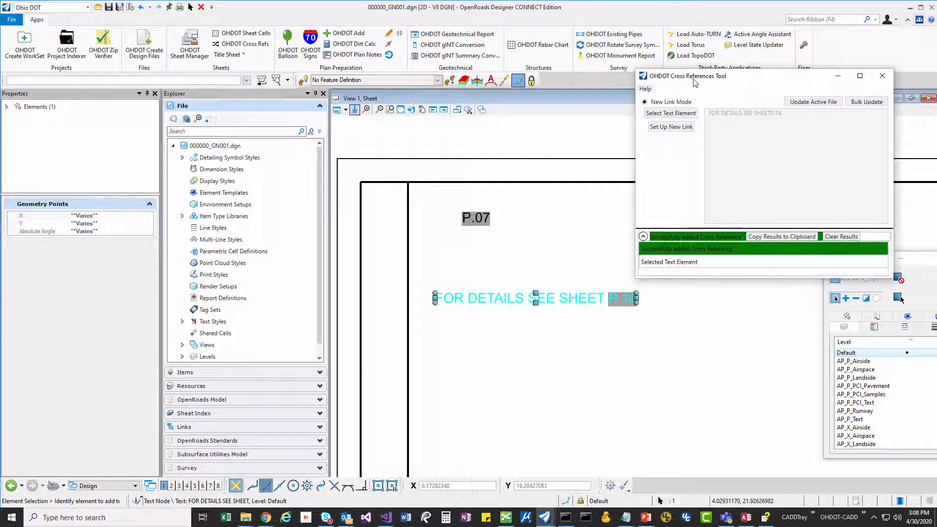
{"action": "left_click", "coordinate": [795, 104]}
{"action": "left_click", "coordinate": [588, 239]}
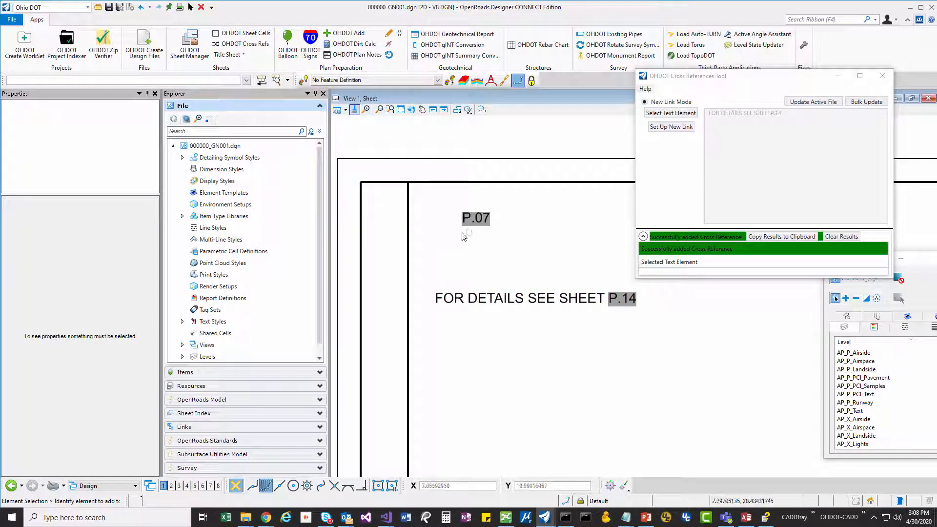
{"action": "left_click", "coordinate": [643, 236]}
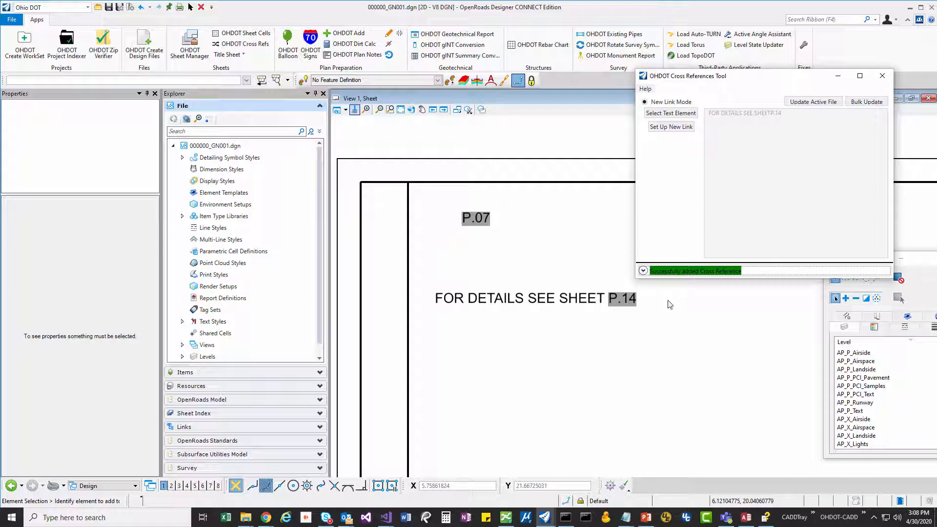
{"action": "left_click", "coordinate": [801, 102]}
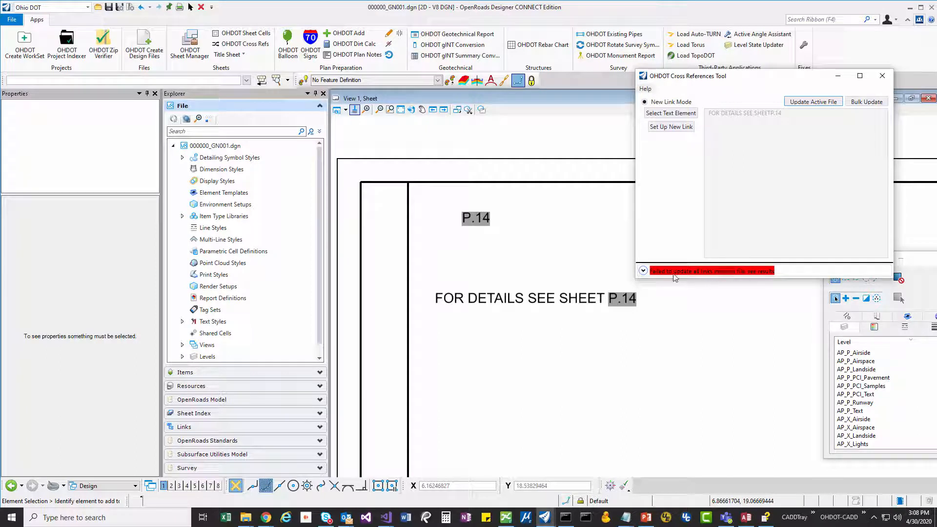
- Expand the results log and enlarge the Cross References tool window to examine the update entries of each link
{"action": "left_click", "coordinate": [643, 271]}
{"action": "left_click_drag", "start_coordinate": [779, 229], "coordinate": [773, 162]}
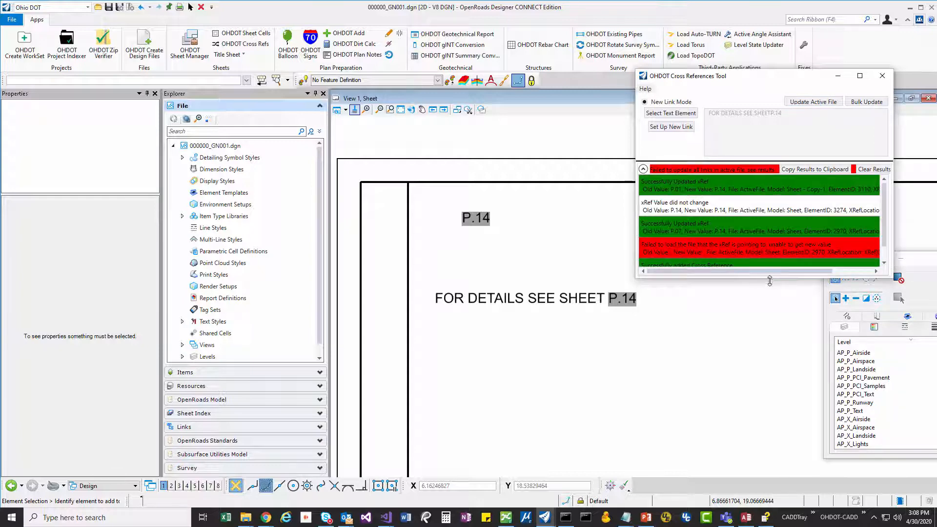
{"action": "left_click_drag", "start_coordinate": [769, 281], "coordinate": [764, 404]}
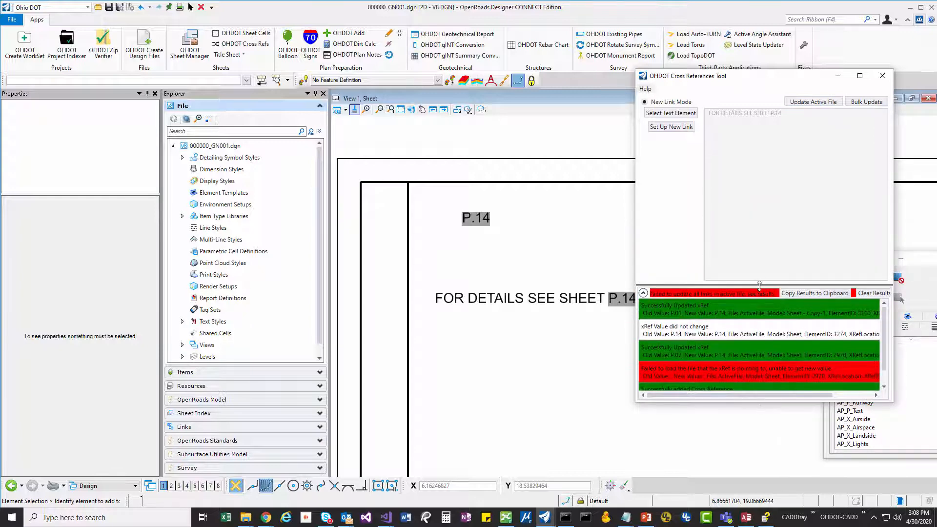
{"action": "left_click_drag", "start_coordinate": [795, 284], "coordinate": [783, 210]}
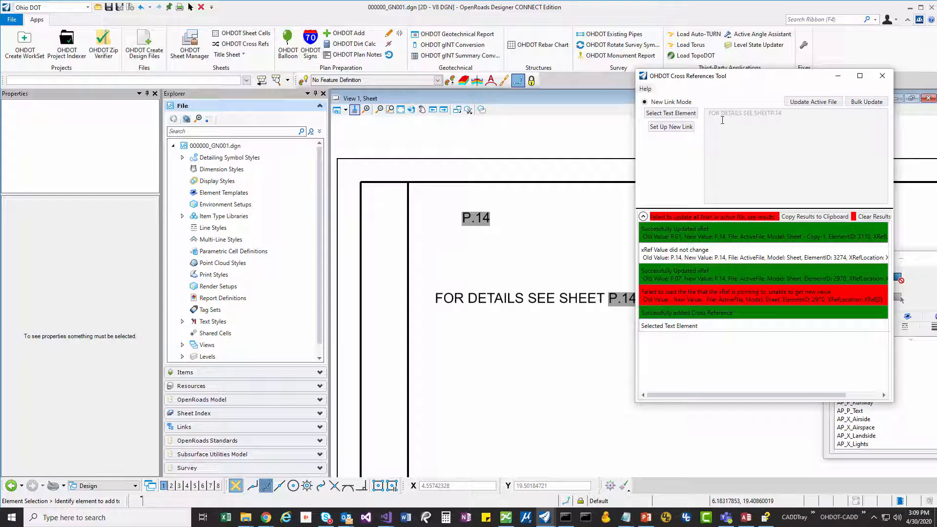
{"action": "mouse_move", "coordinate": [713, 84]}
{"action": "left_mouse_down"}
{"action": "mouse_move", "coordinate": [767, 80]}
{"action": "mouse_move", "coordinate": [682, 78]}
{"action": "left_mouse_up"}
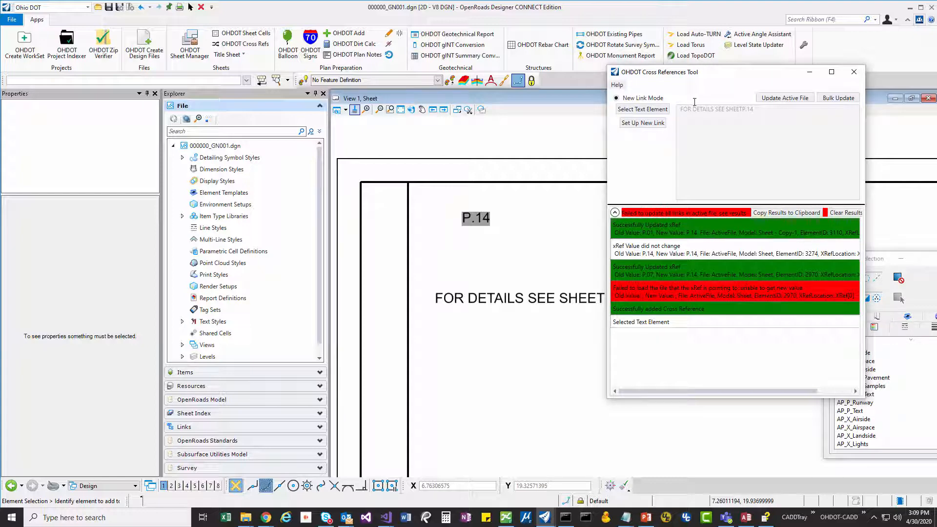
{"action": "left_click_drag", "start_coordinate": [697, 75], "coordinate": [730, 43]}
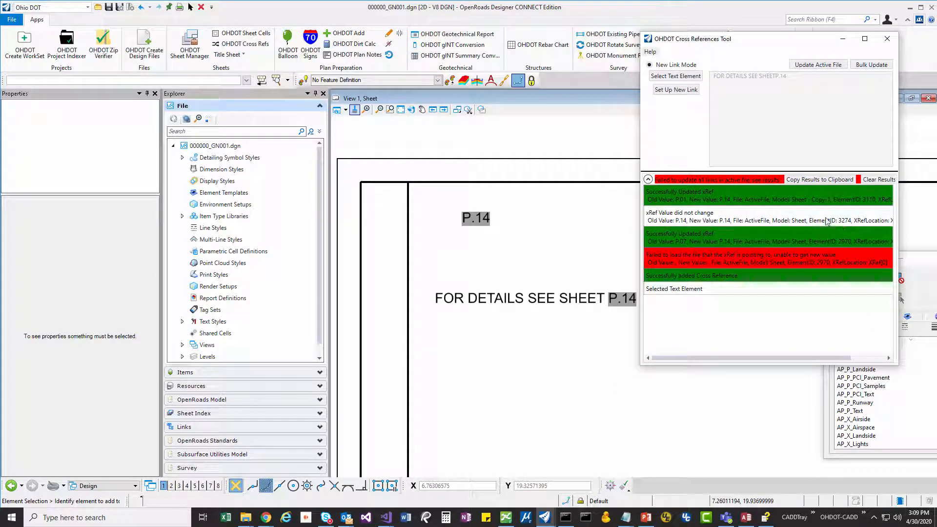
{"action": "scroll", "coordinate": [535, 266], "scroll_direction": "down", "scroll_amount": 3}
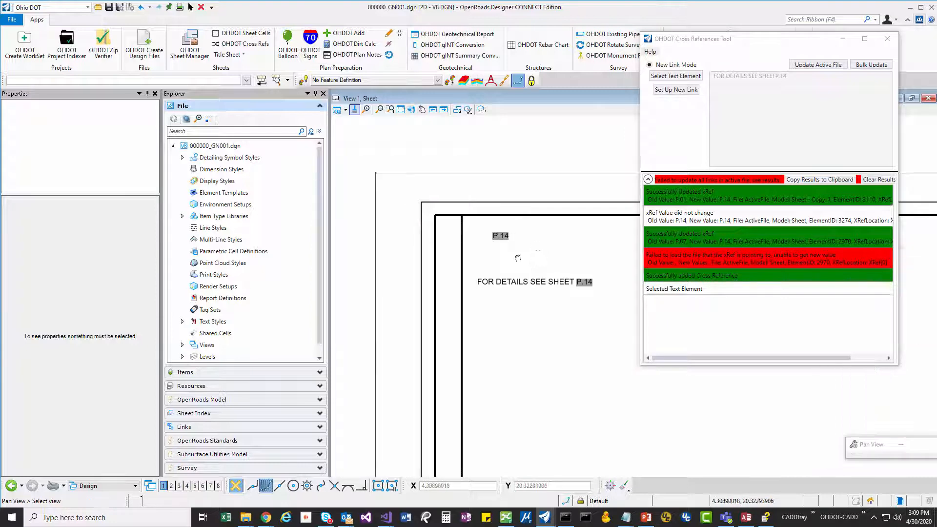
{"action": "left_click", "coordinate": [225, 82]}
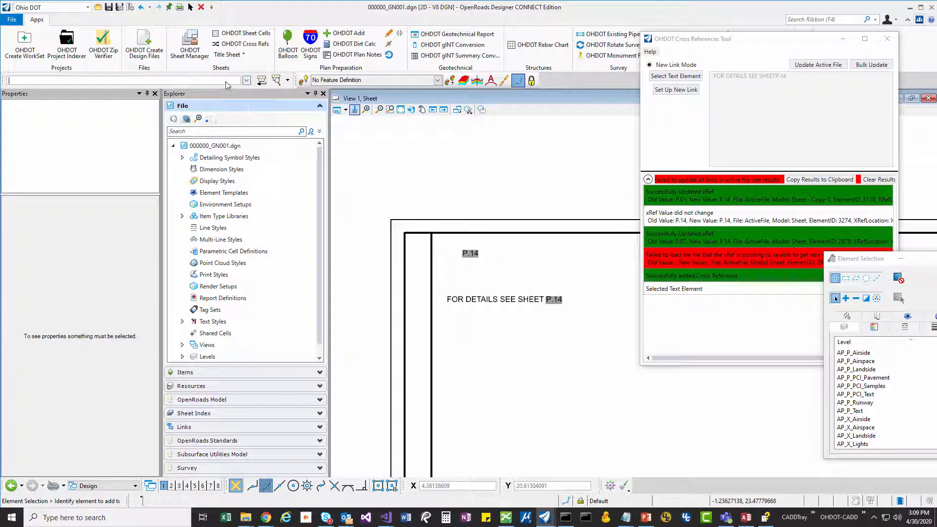
{"action": "type", "text": "file disassociateworkset"}
{"action": "key", "text": "Return"}
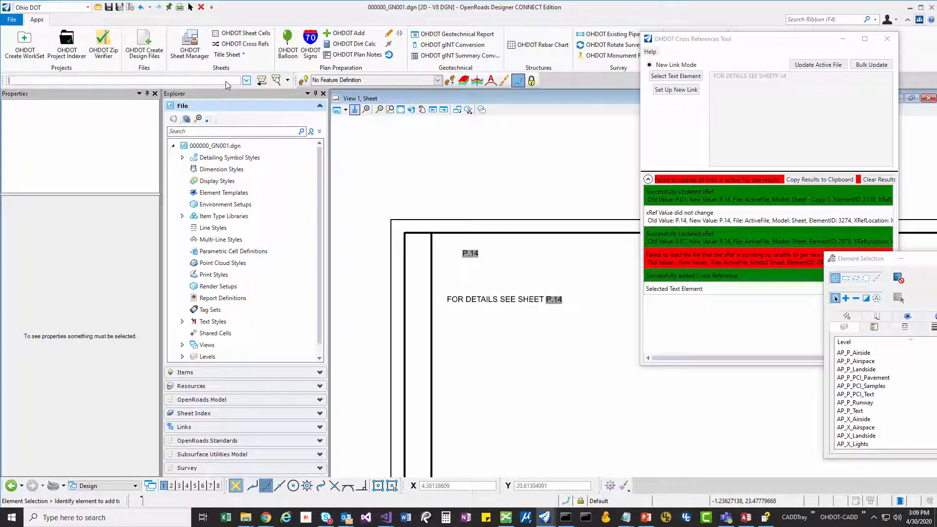
{"action": "type", "text": "analyze"}
{"action": "key", "text": "Return"}
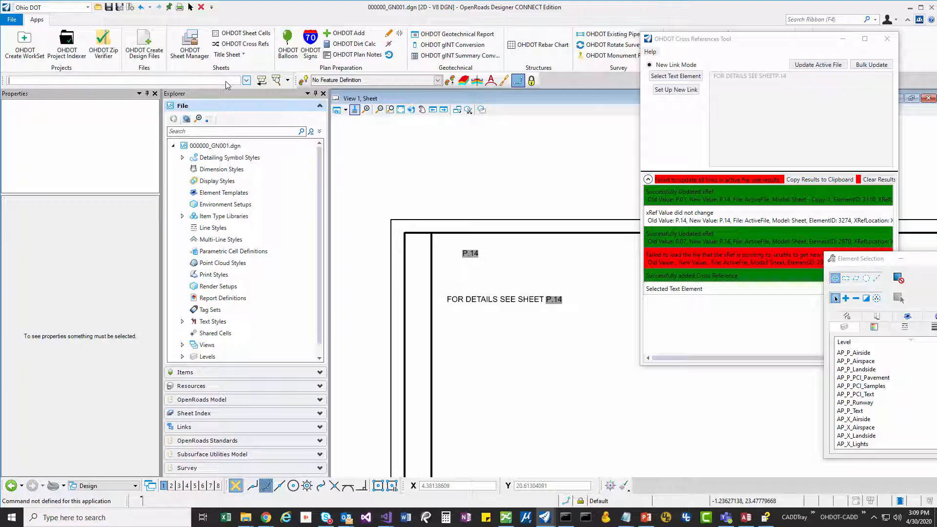
- Locate the text element with ID 3274 using the key-in analyze element selectbyid 3274, and clear the selection
{"action": "type", "text": "analyze"}
{"action": "left_click", "coordinate": [278, 81]}
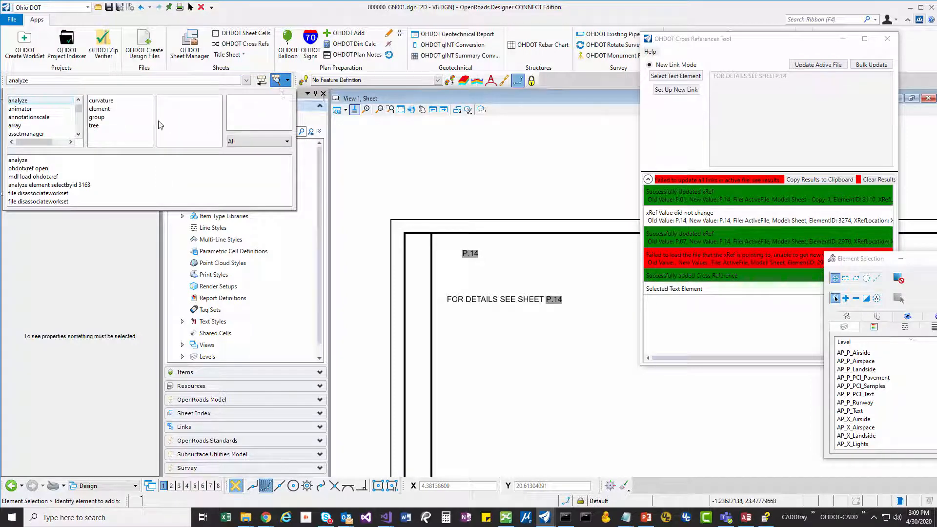
{"action": "left_click", "coordinate": [117, 112]}
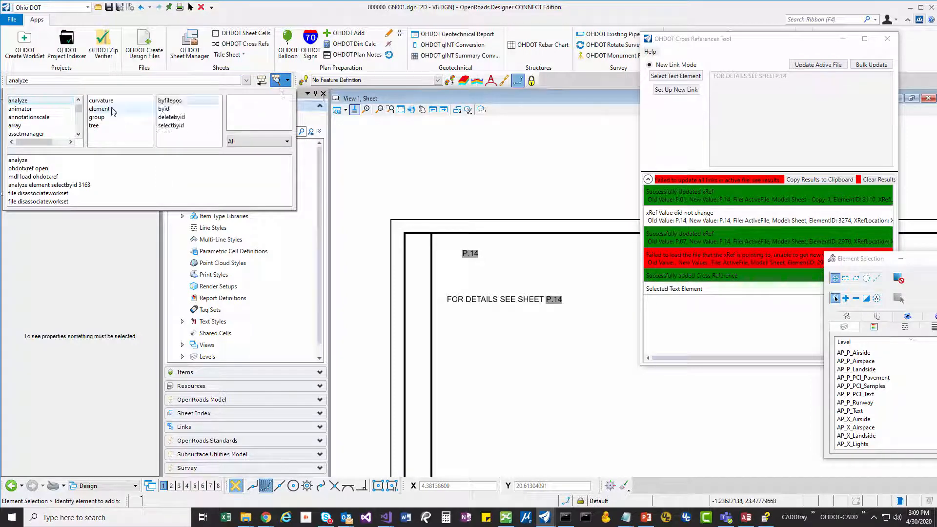
{"action": "left_click", "coordinate": [170, 125]}
{"action": "left_click", "coordinate": [119, 82]}
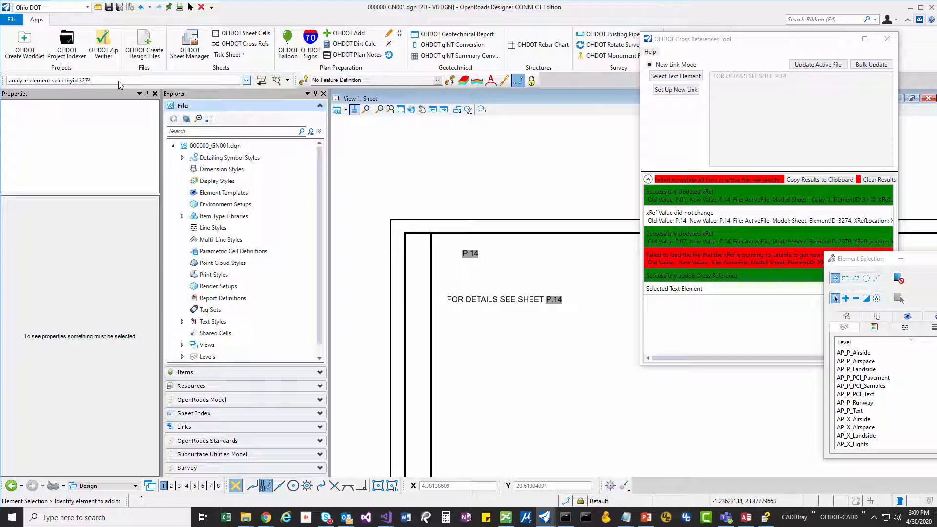
{"action": "key", "text": "Return"}
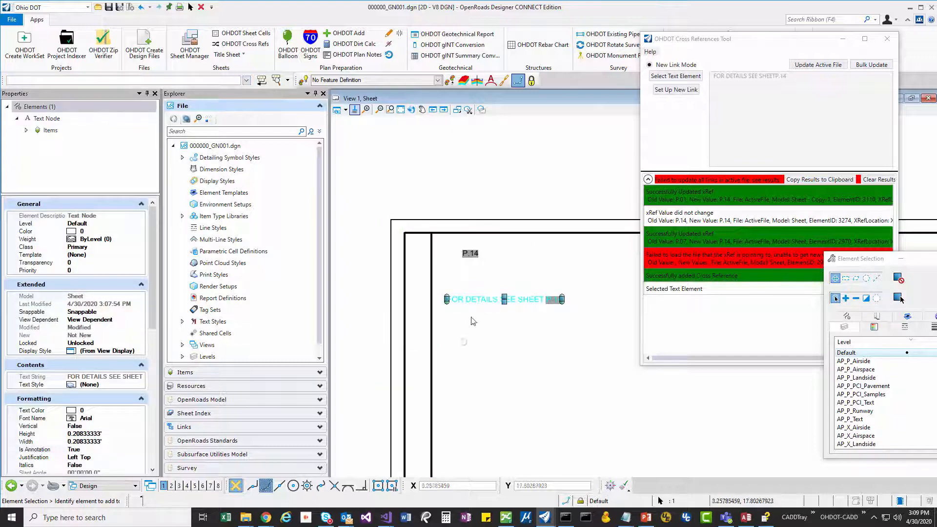
{"action": "left_click", "coordinate": [489, 324]}
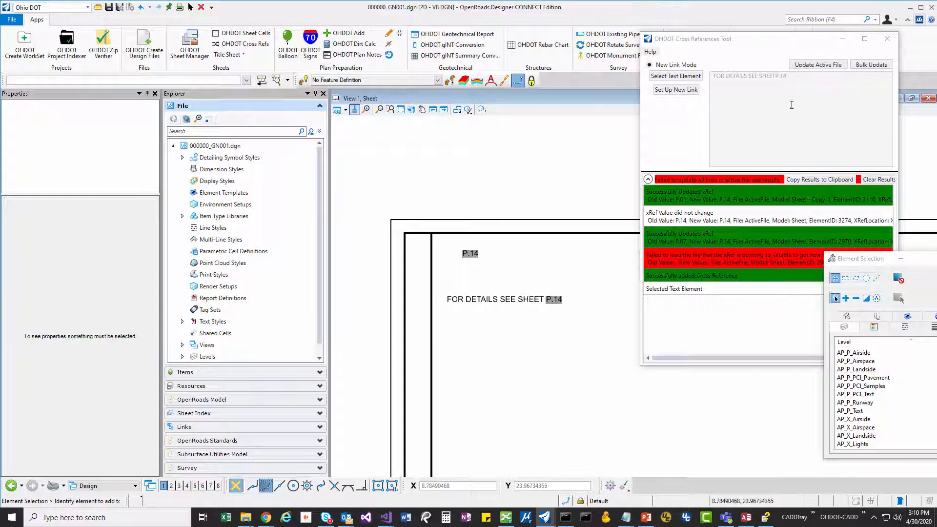
- Open the cross-reference bulk update, enlarge its window and examine the full WorkSet location path
{"action": "left_click_drag", "start_coordinate": [772, 43], "coordinate": [746, 52]}
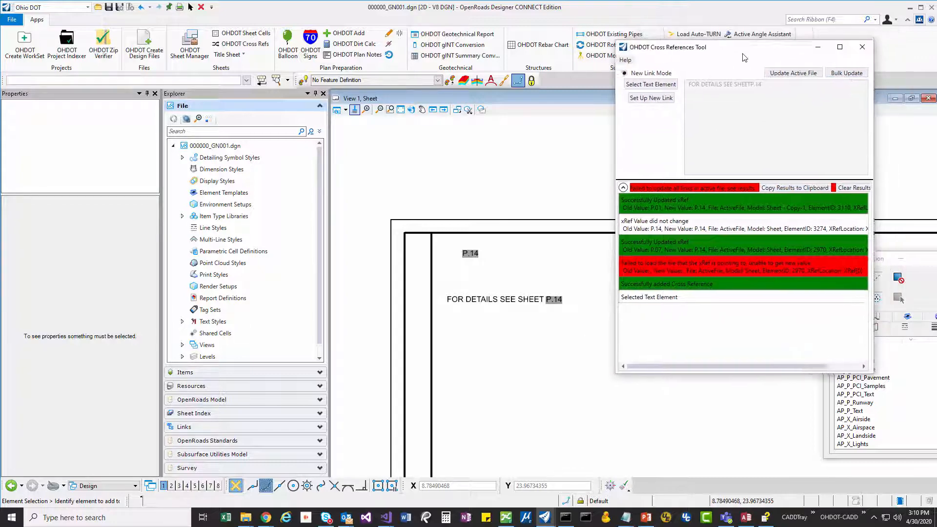
{"action": "left_click", "coordinate": [839, 75]}
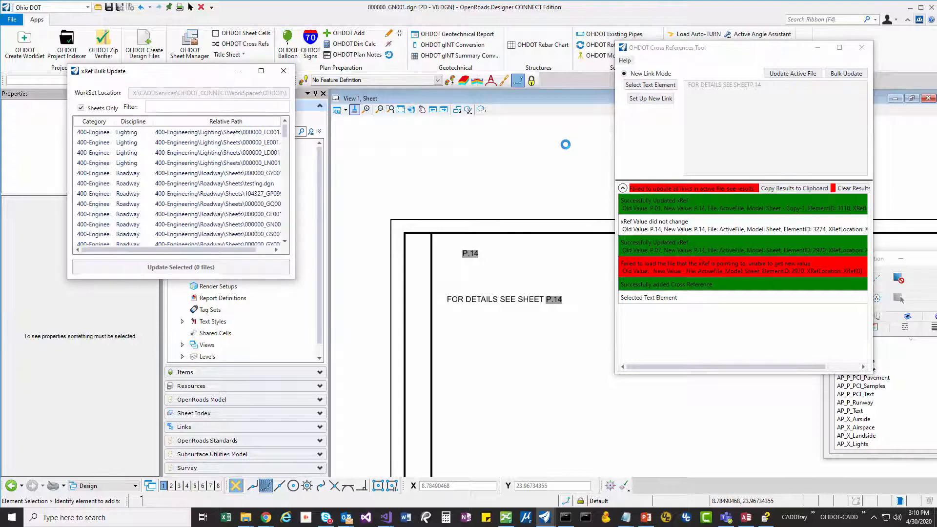
{"action": "left_click_drag", "start_coordinate": [175, 78], "coordinate": [579, 61]}
{"action": "mouse_move", "coordinate": [690, 127]}
{"action": "left_mouse_down"}
{"action": "mouse_move", "coordinate": [692, 226]}
{"action": "mouse_move", "coordinate": [683, 118]}
{"action": "left_mouse_up"}
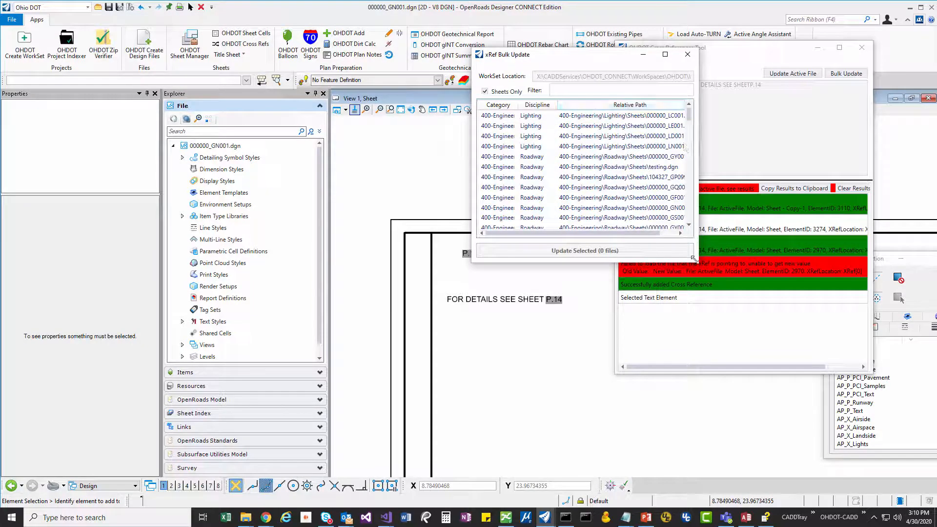
{"action": "left_click_drag", "start_coordinate": [697, 263], "coordinate": [766, 329]}
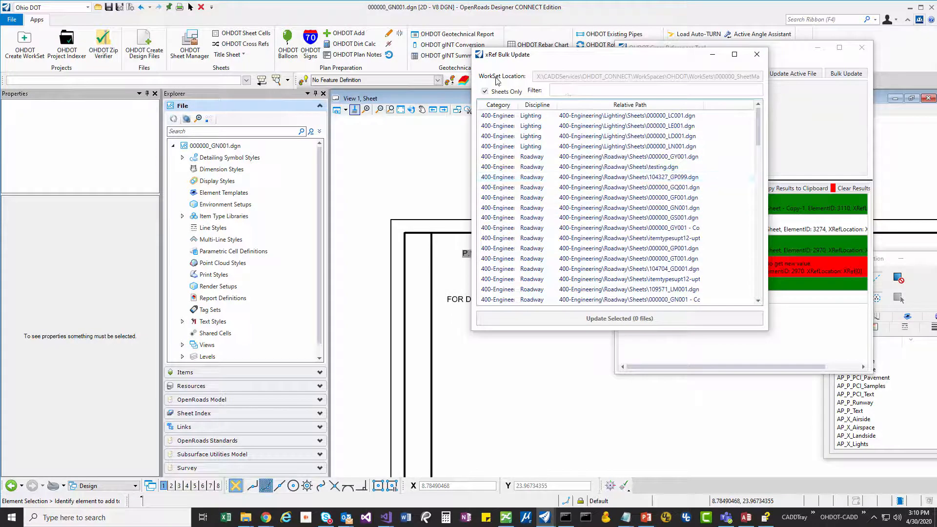
{"action": "mouse_move", "coordinate": [747, 76]}
{"action": "left_mouse_down"}
{"action": "mouse_move", "coordinate": [768, 81]}
{"action": "mouse_move", "coordinate": [758, 76]}
{"action": "left_mouse_up"}
{"action": "left_click", "coordinate": [754, 78]}
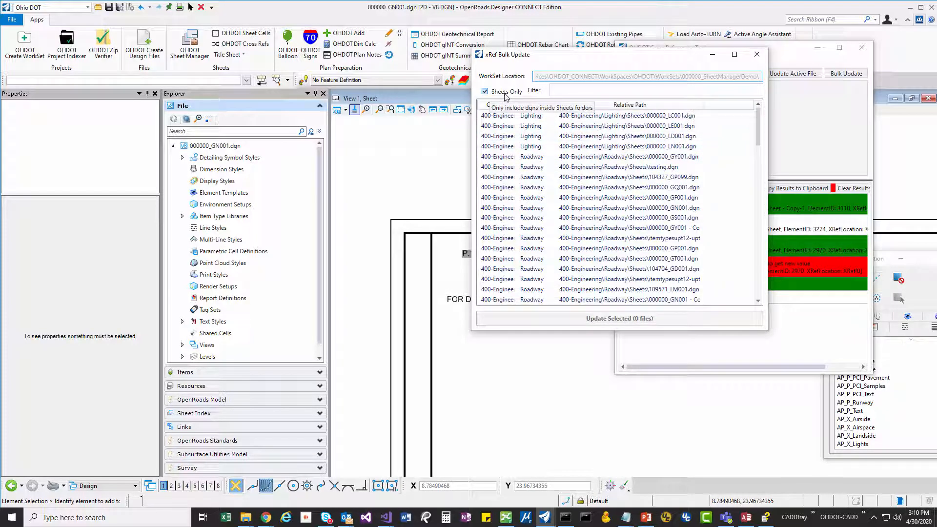
- Turn off Sheets Only to review all design files in the workset, and turn the option on again
{"action": "left_click", "coordinate": [505, 93]}
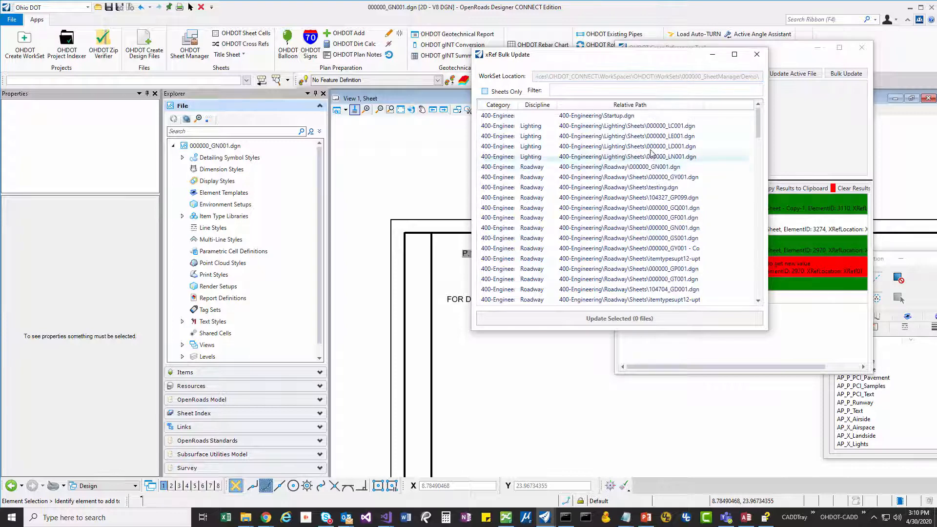
{"action": "scroll", "coordinate": [710, 210], "scroll_direction": "down", "scroll_amount": 5}
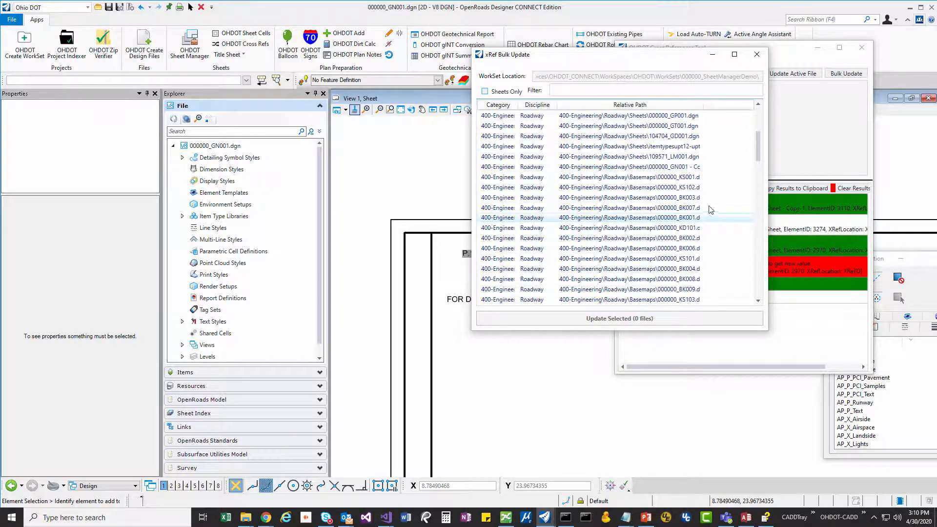
{"action": "scroll", "coordinate": [710, 210], "scroll_direction": "up", "scroll_amount": 5}
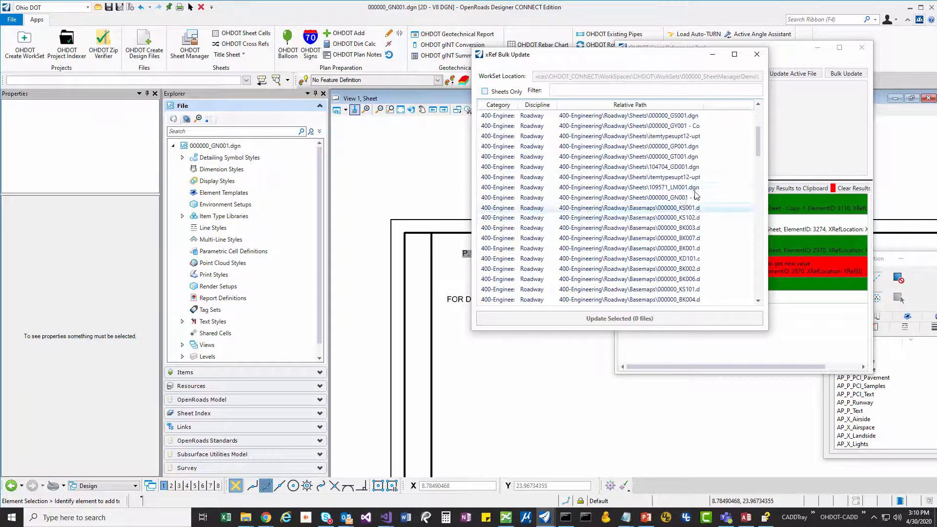
{"action": "left_click", "coordinate": [485, 93]}
- Filter the bulk update list by _GN, widen the Relative Path column and select the Roadway sheet file 000000_GN001.dgn
{"action": "left_click", "coordinate": [575, 90]}
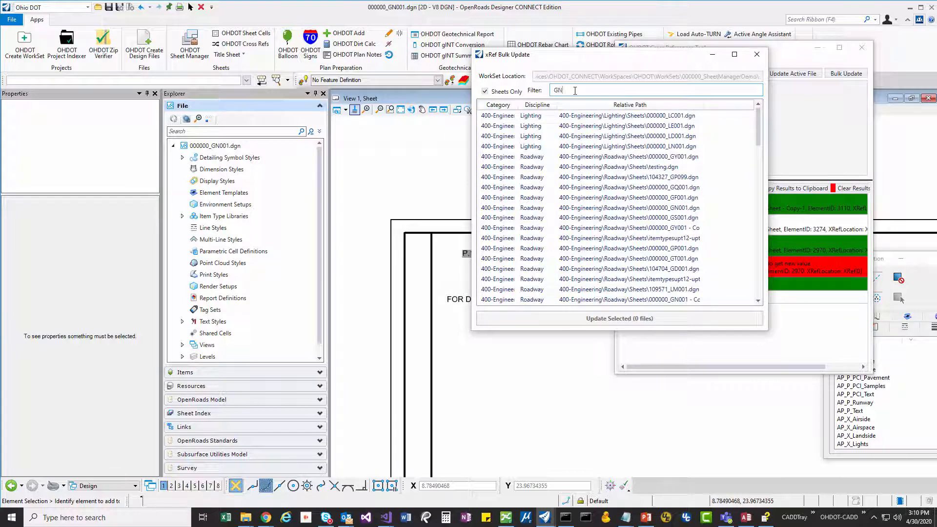
{"action": "type", "text": "_GN"}
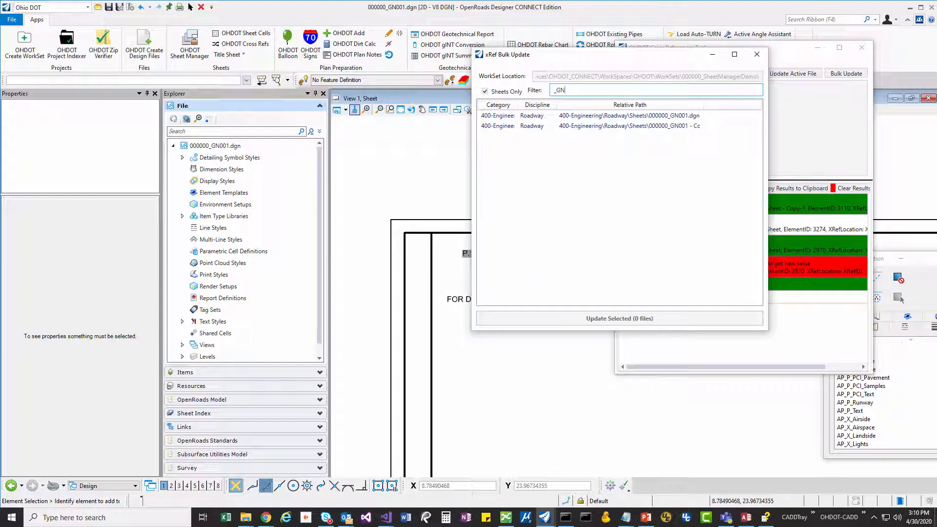
{"action": "key", "text": "BackSpace"}
{"action": "key", "text": "BackSpace"}
{"action": "key", "text": "BackSpace"}
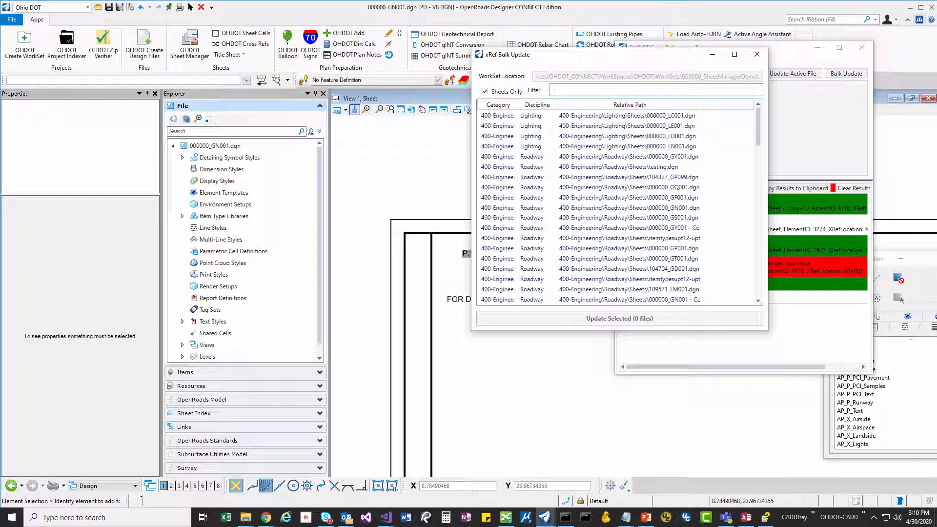
{"action": "type", "text": "_GN"}
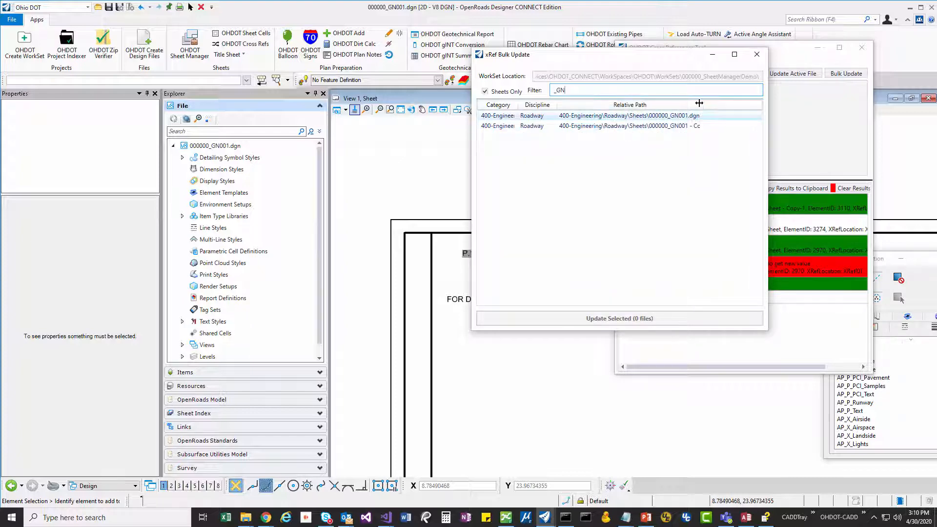
{"action": "left_click_drag", "start_coordinate": [699, 103], "coordinate": [732, 103]}
{"action": "left_click", "coordinate": [659, 116]}
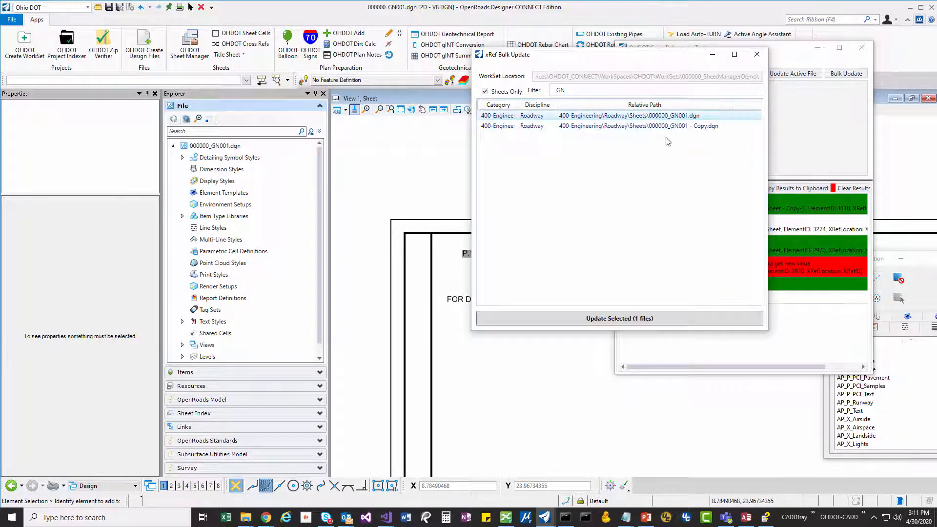
- Close the bulk update without updating any file and clear the results log of the Cross References tool
{"action": "left_click_drag", "start_coordinate": [624, 64], "coordinate": [520, 64]}
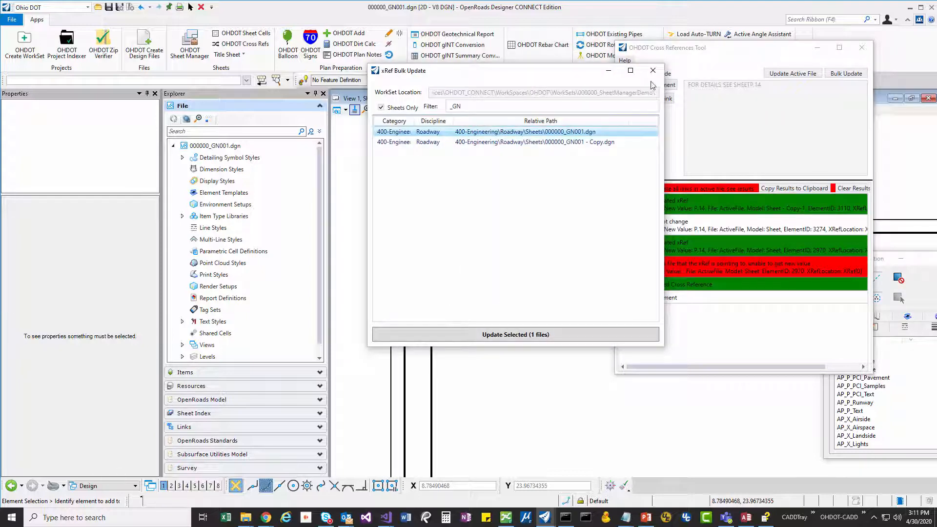
{"action": "left_click", "coordinate": [653, 54]}
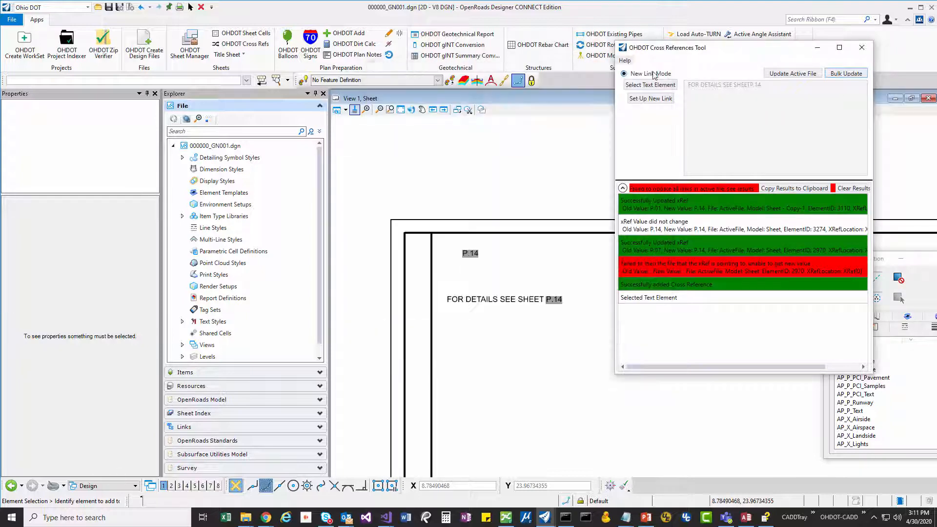
{"action": "left_click", "coordinate": [835, 189]}
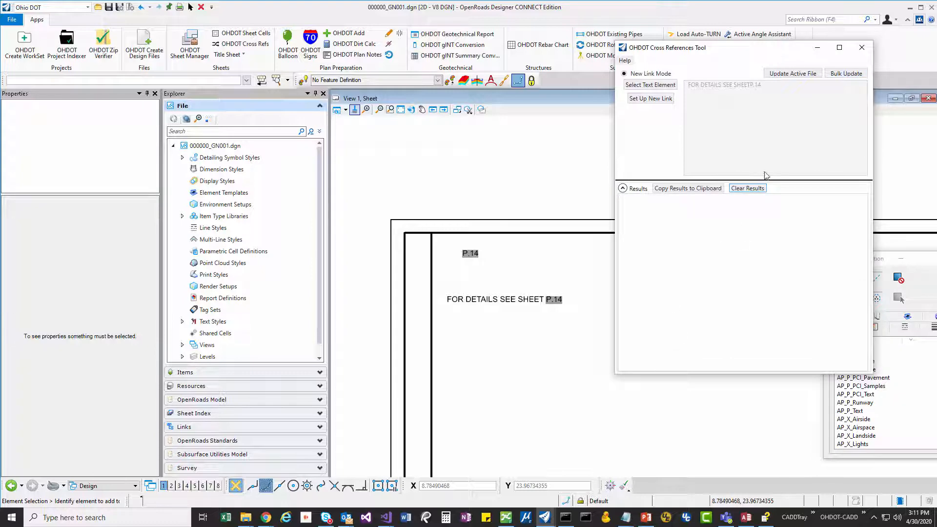
- Reopen the bulk update, filter its files by _GN and select the Roadway sheet file 000000_GN001.dgn
{"action": "left_click", "coordinate": [848, 74]}
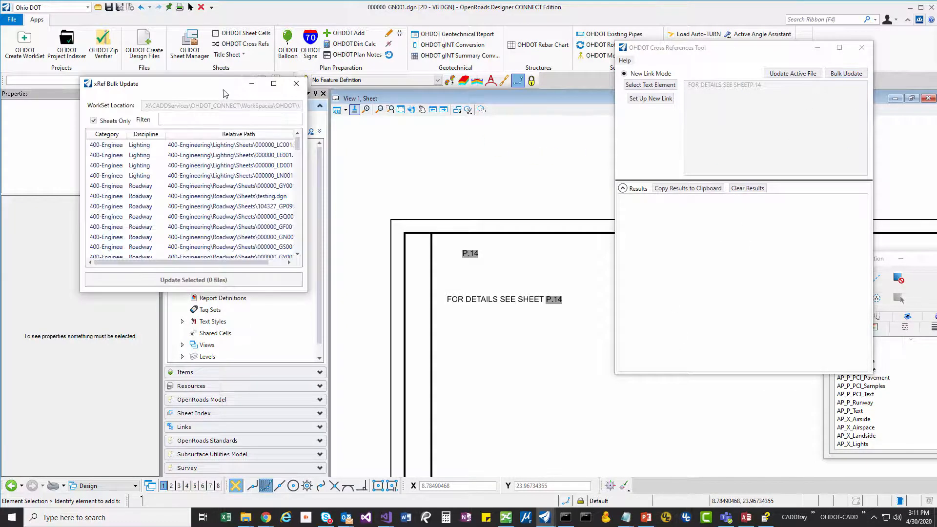
{"action": "left_click", "coordinate": [573, 90]}
{"action": "type", "text": "_GN"}
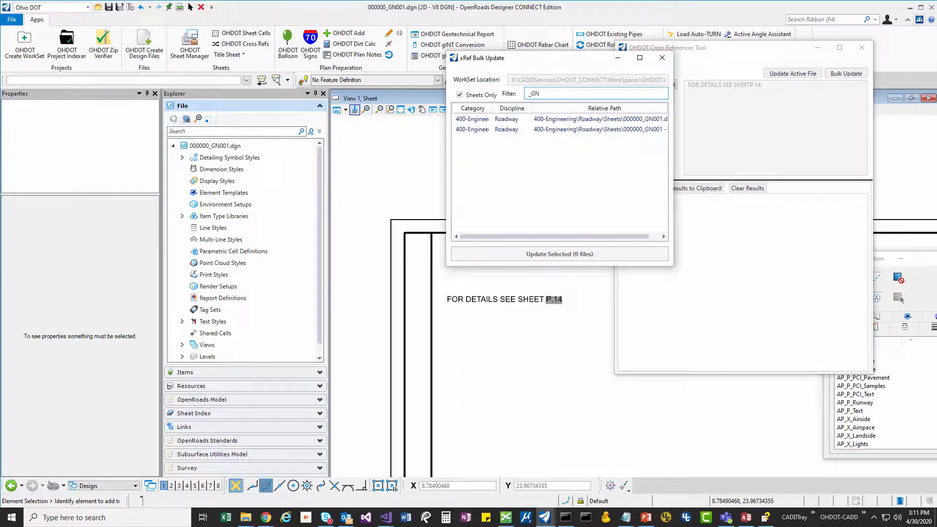
{"action": "left_click", "coordinate": [599, 120]}
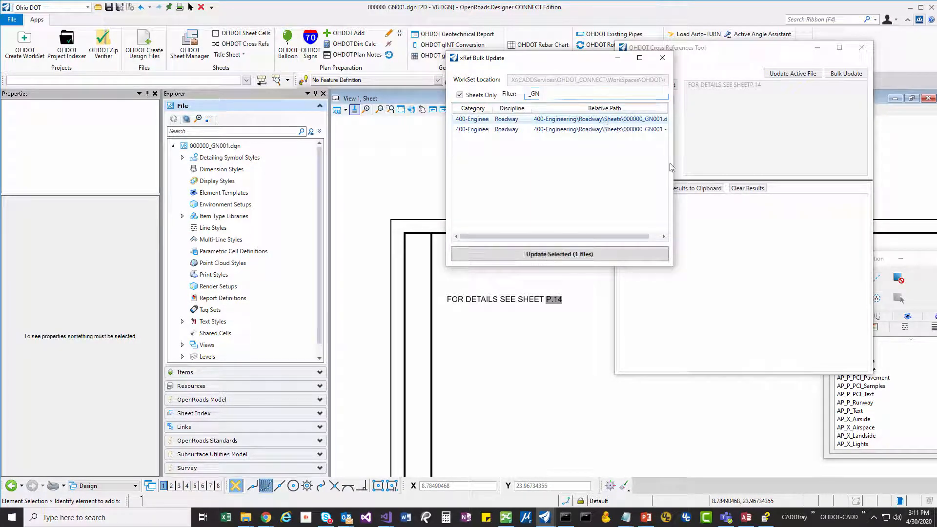
{"action": "left_click_drag", "start_coordinate": [673, 167], "coordinate": [749, 162]}
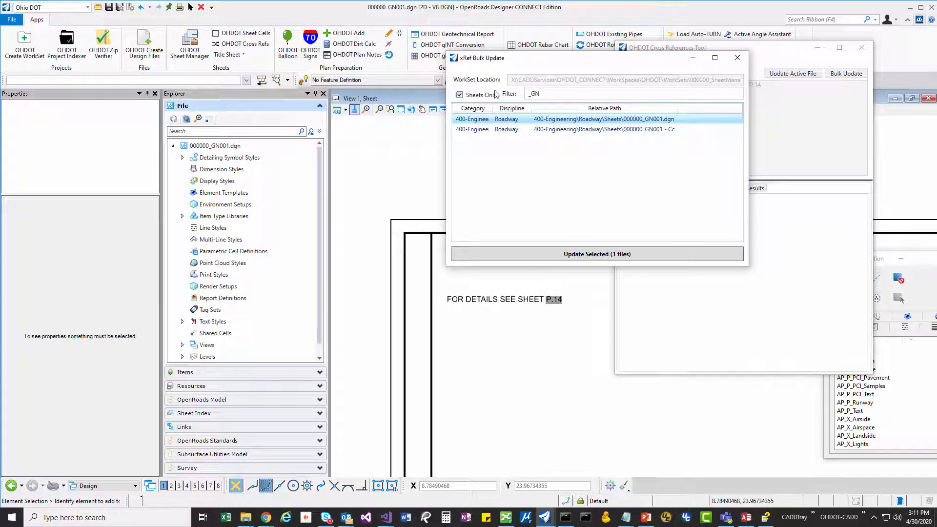
- Clear the filter, add 000000_GY001.dgn and 000000_LD001.dgn to the selection, and update the selected files
{"action": "left_click_drag", "start_coordinate": [542, 95], "coordinate": [513, 97]}
{"action": "key", "text": "BackSpace"}
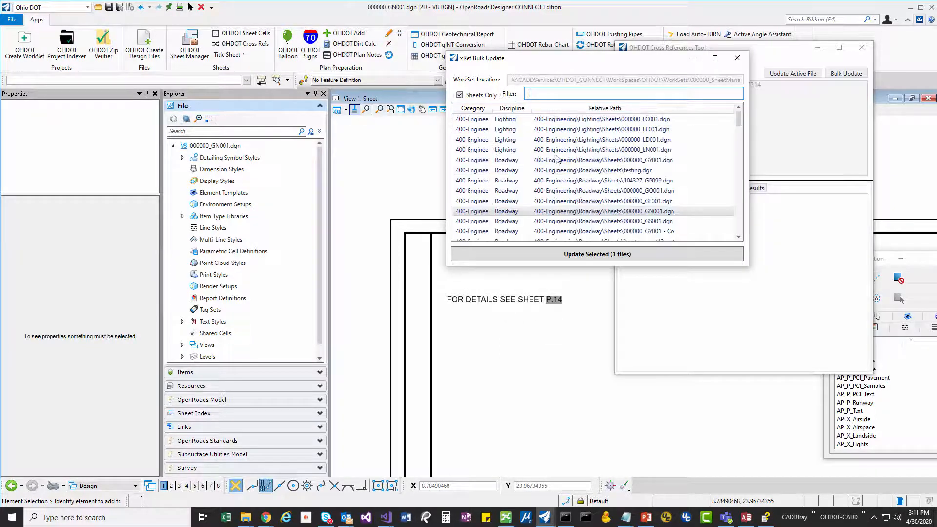
{"action": "left_click", "coordinate": [628, 161], "text": "ctrl"}
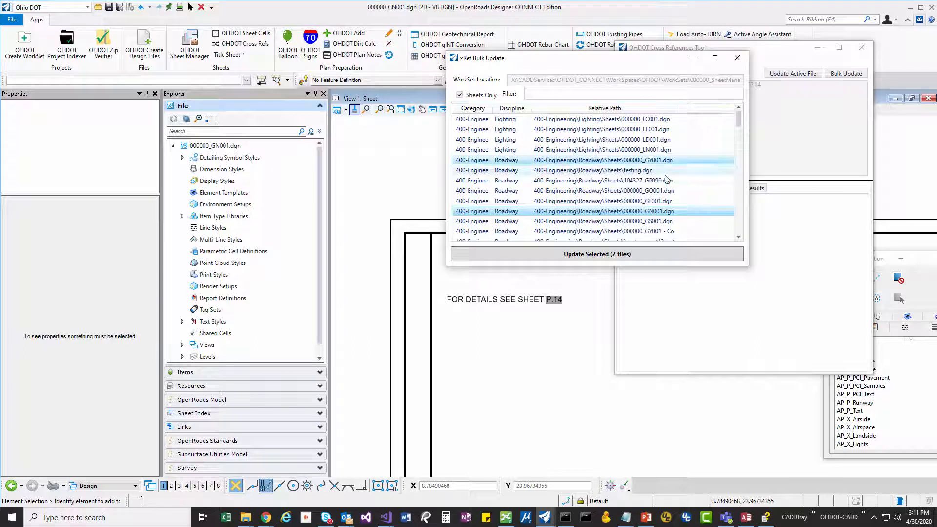
{"action": "left_click", "coordinate": [664, 140], "text": "ctrl"}
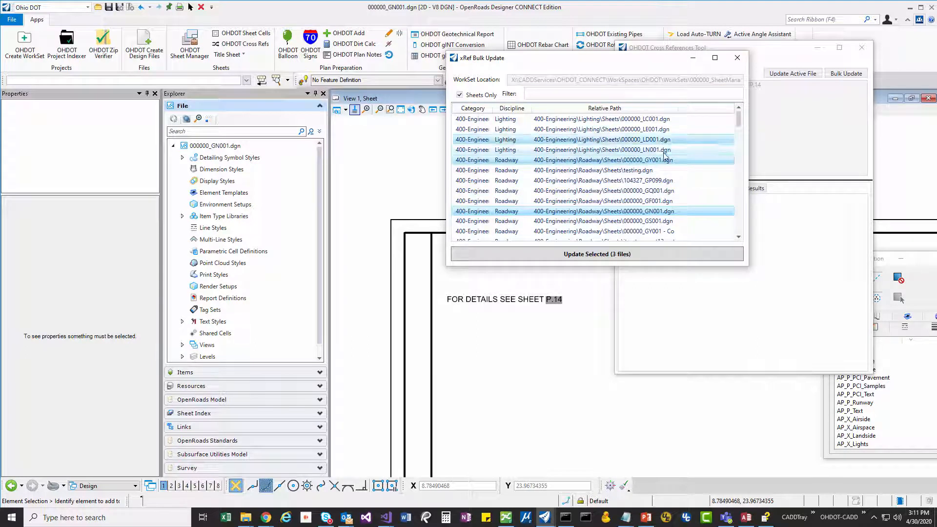
{"action": "left_click", "coordinate": [606, 257]}
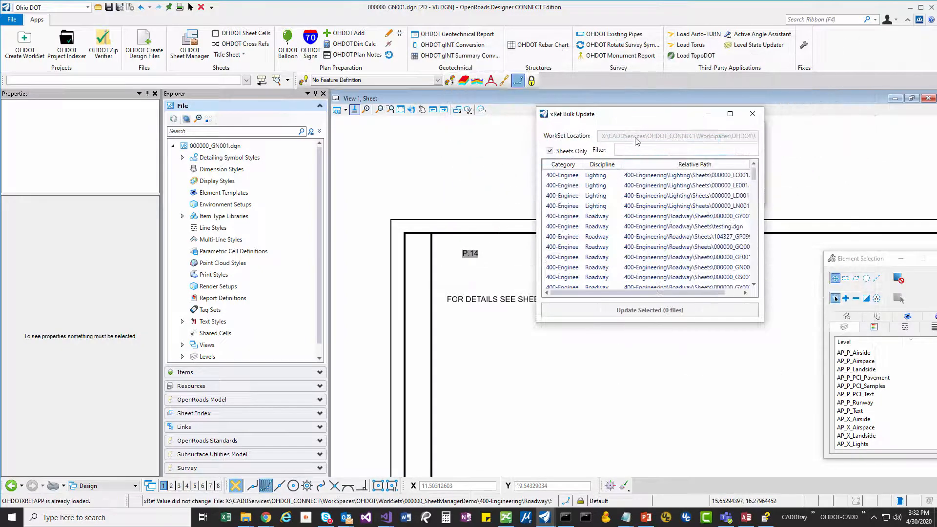
- Examine the end of the WorkSet location path in the newly opened bulk update
{"action": "mouse_move", "coordinate": [597, 117]}
{"action": "left_mouse_down"}
{"action": "mouse_move", "coordinate": [587, 126]}
{"action": "mouse_move", "coordinate": [598, 125]}
{"action": "left_mouse_up"}
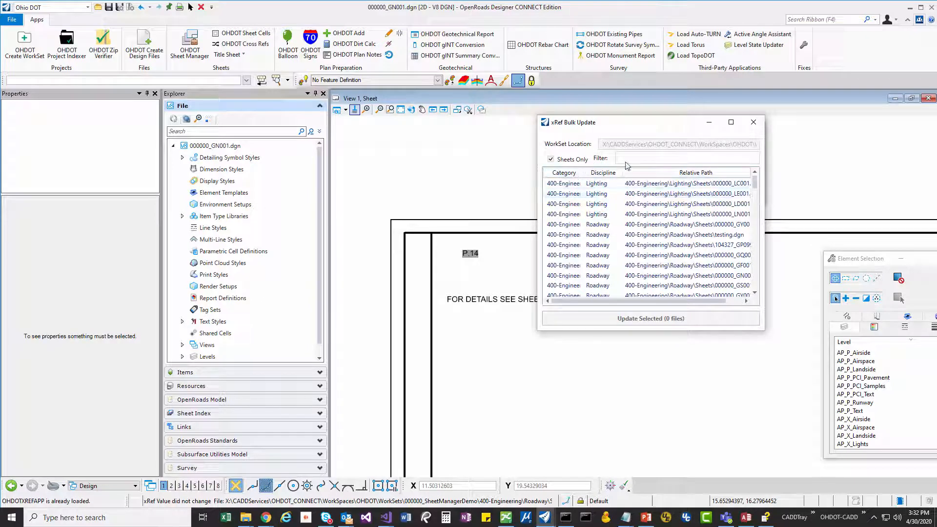
{"action": "left_click_drag", "start_coordinate": [784, 150], "coordinate": [799, 145]}
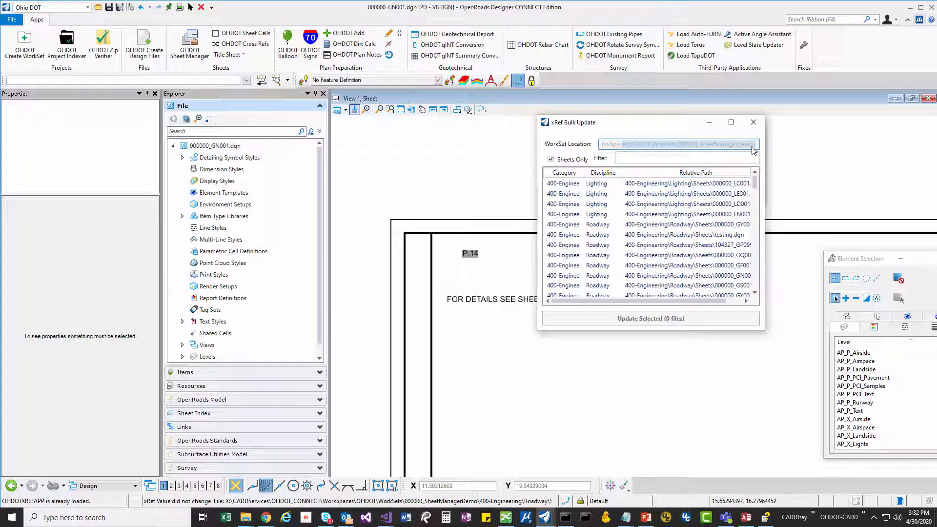
- Sort the bulk update's sheet file list by category and by discipline
{"action": "left_click_drag", "start_coordinate": [708, 301], "coordinate": [656, 302]}
{"action": "left_click", "coordinate": [570, 175]}
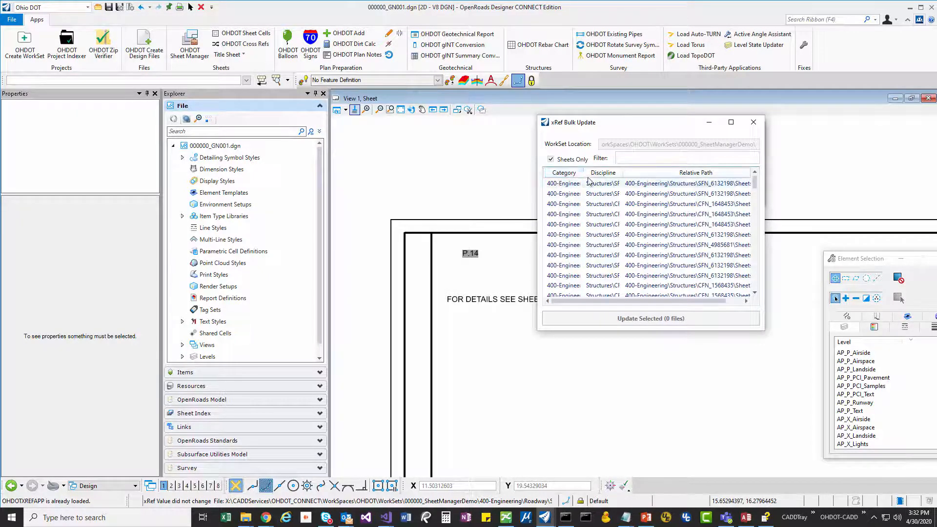
{"action": "left_click", "coordinate": [602, 172]}
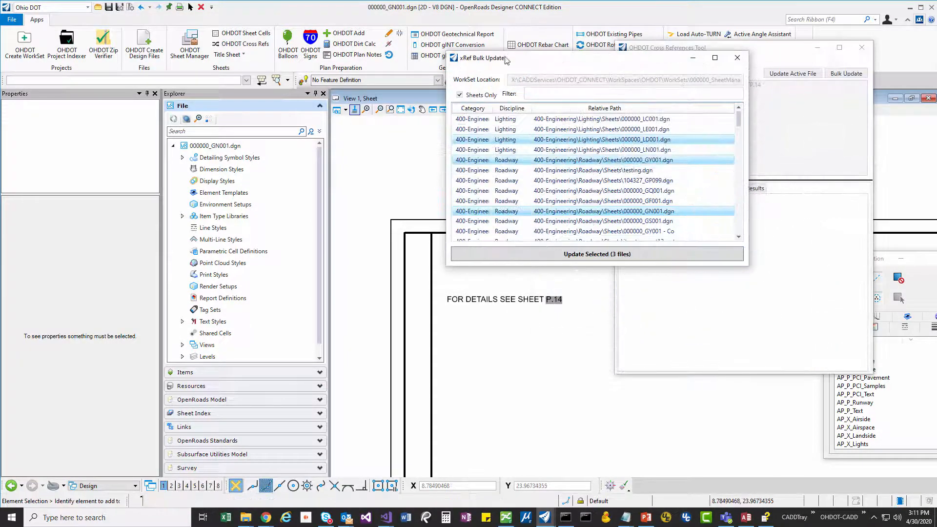
- Run the bulk update on 000000_LD001.dgn, 000000_GY001.dgn and 000000_GN001.dgn, and collapse the results log of the Cross References tool
{"action": "left_click", "coordinate": [599, 255]}
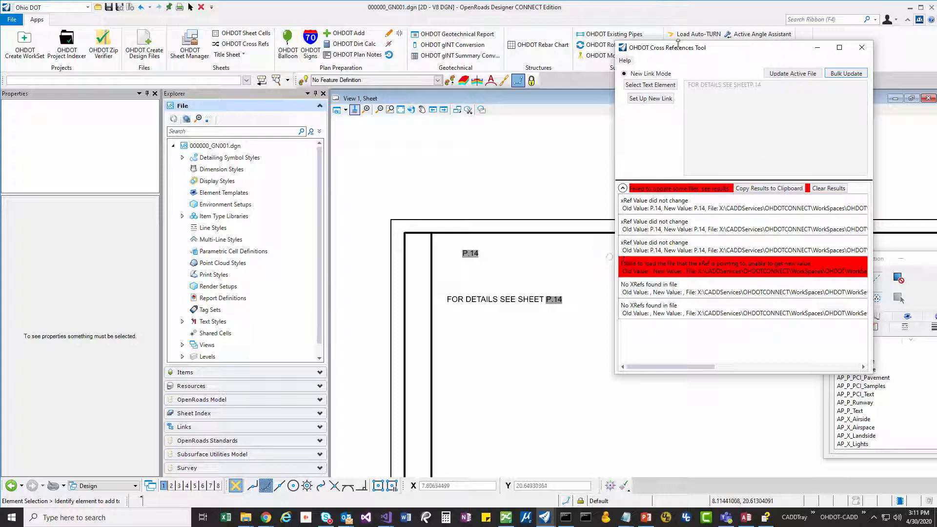
{"action": "left_click_drag", "start_coordinate": [678, 44], "coordinate": [646, 47]}
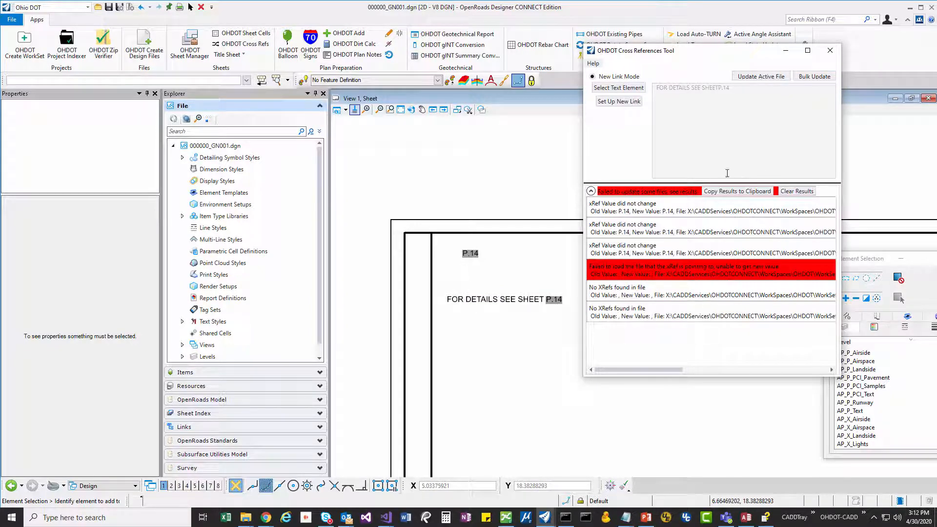
{"action": "left_click_drag", "start_coordinate": [668, 54], "coordinate": [693, 125]}
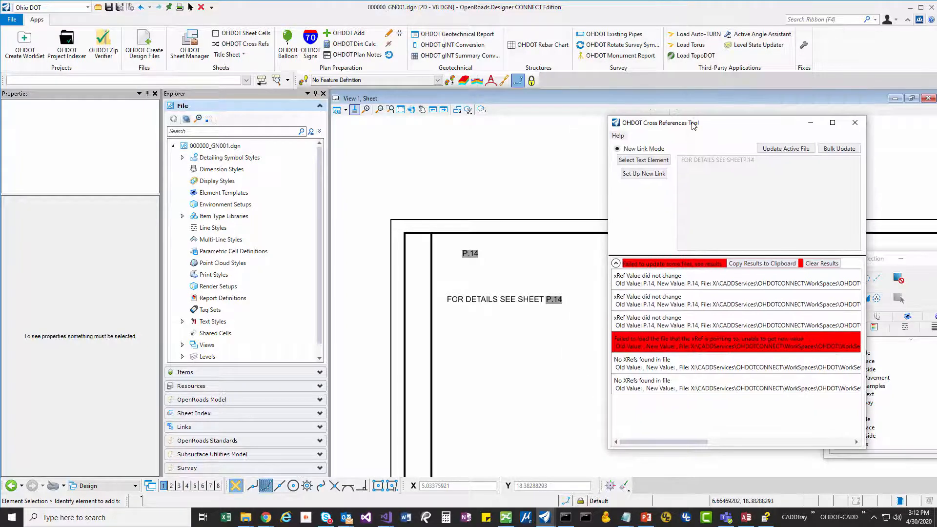
{"action": "left_click", "coordinate": [615, 263]}
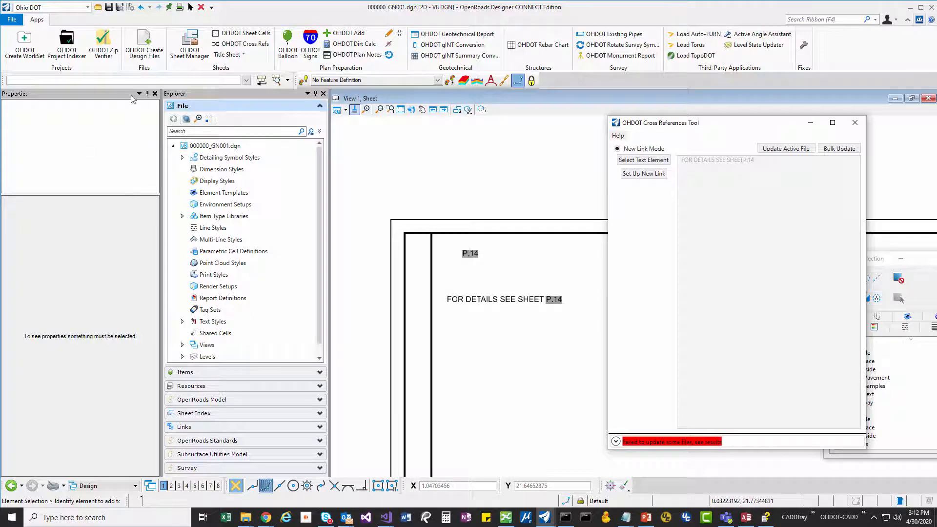
- Update the cross references of the active file by running the key-in ohdotxref updateactive
{"action": "left_click", "coordinate": [174, 81]}
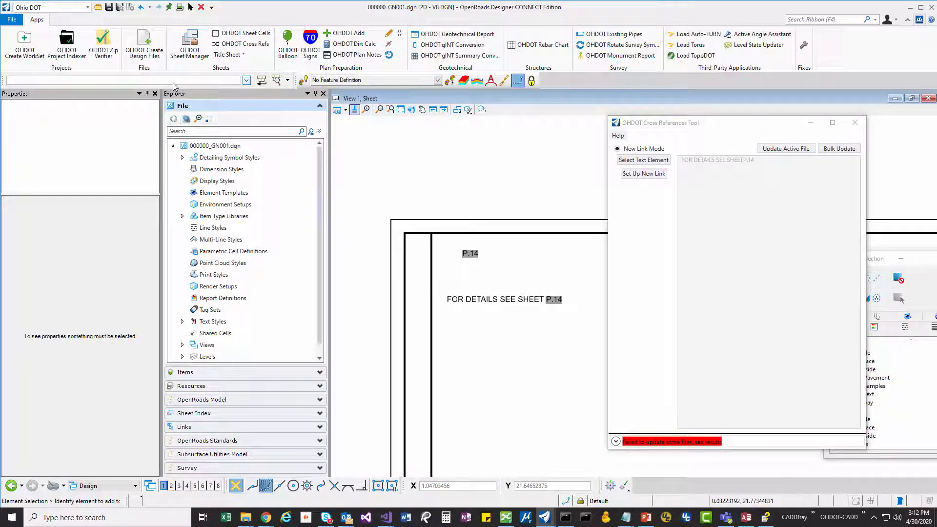
{"action": "type", "text": "ohdotxref"}
{"action": "left_click", "coordinate": [288, 80]}
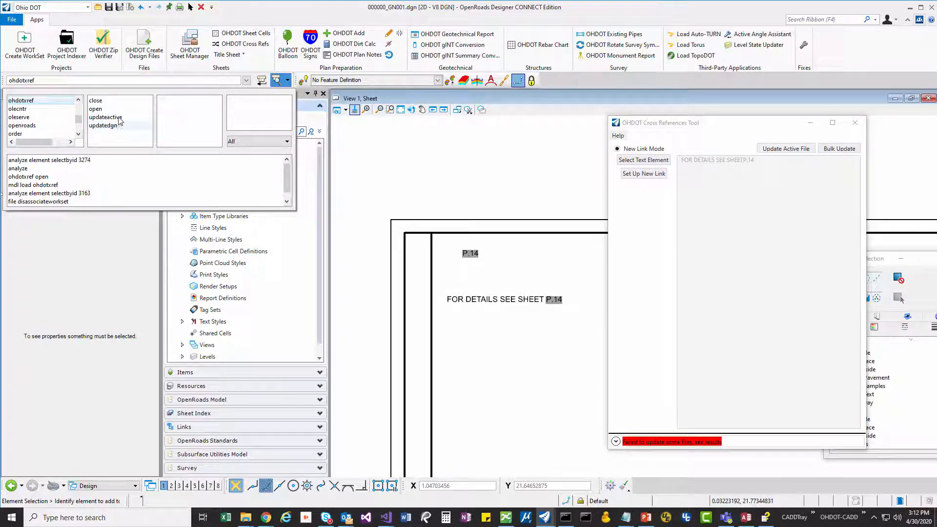
{"action": "left_click", "coordinate": [120, 120]}
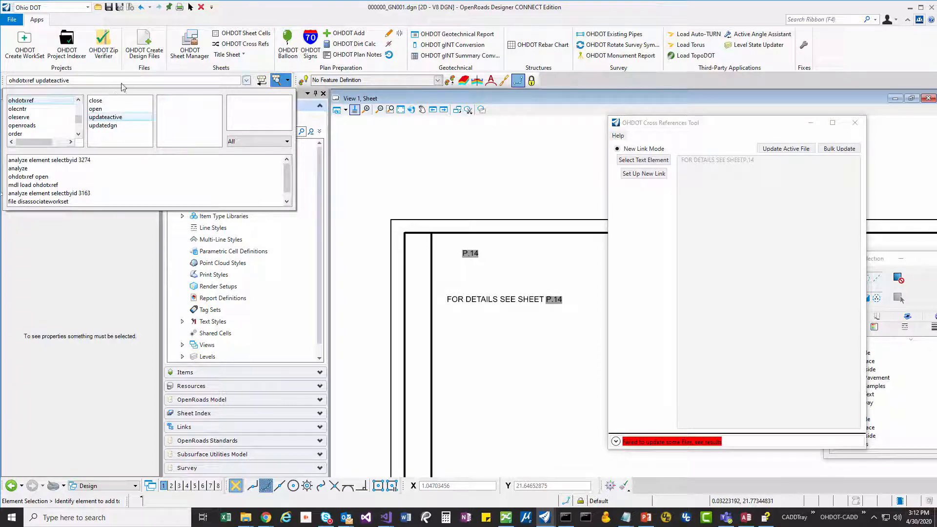
{"action": "left_click", "coordinate": [803, 149]}
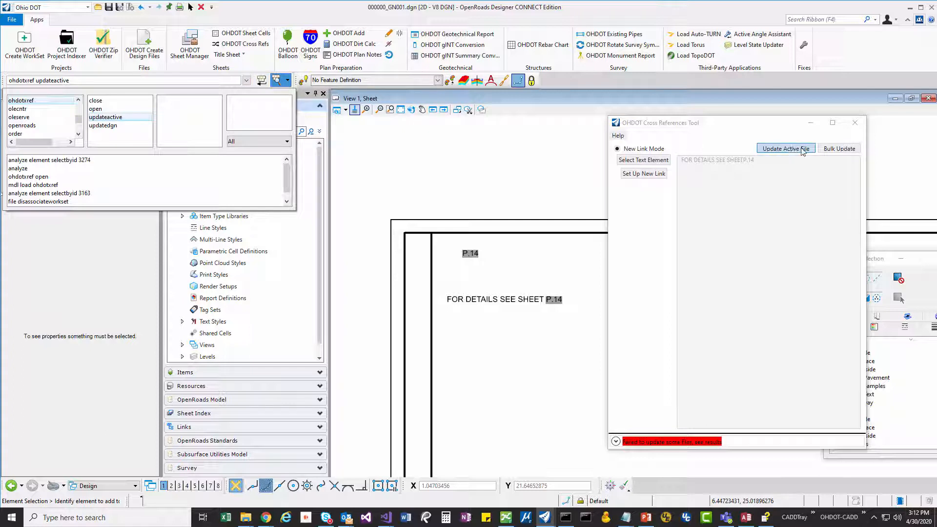
{"action": "left_click", "coordinate": [87, 81]}
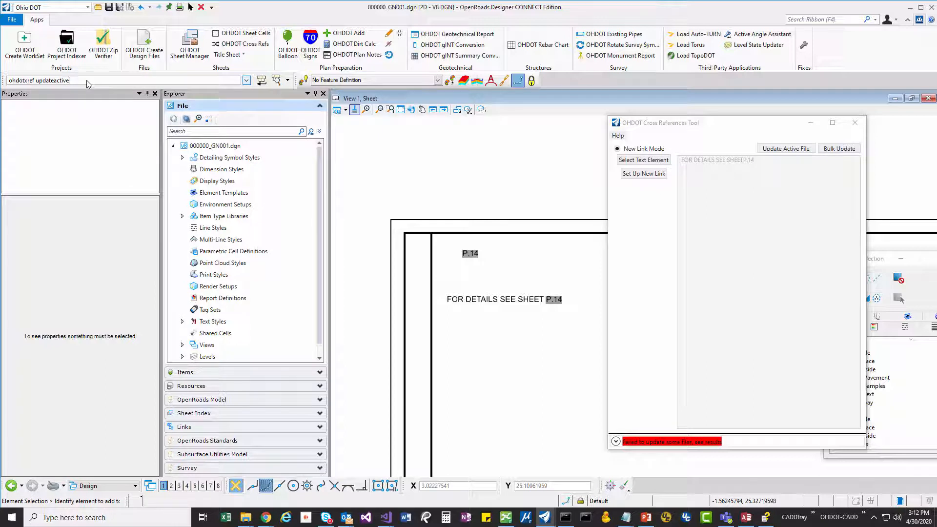
{"action": "key", "text": "Return"}
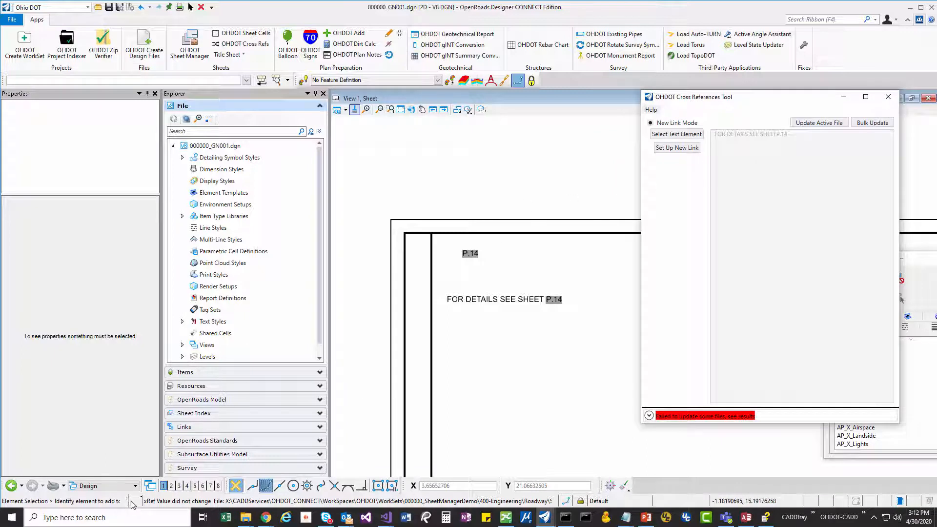
- Examine the cross reference update messages in an enlarged Message Center and close it
{"action": "left_click", "coordinate": [166, 503]}
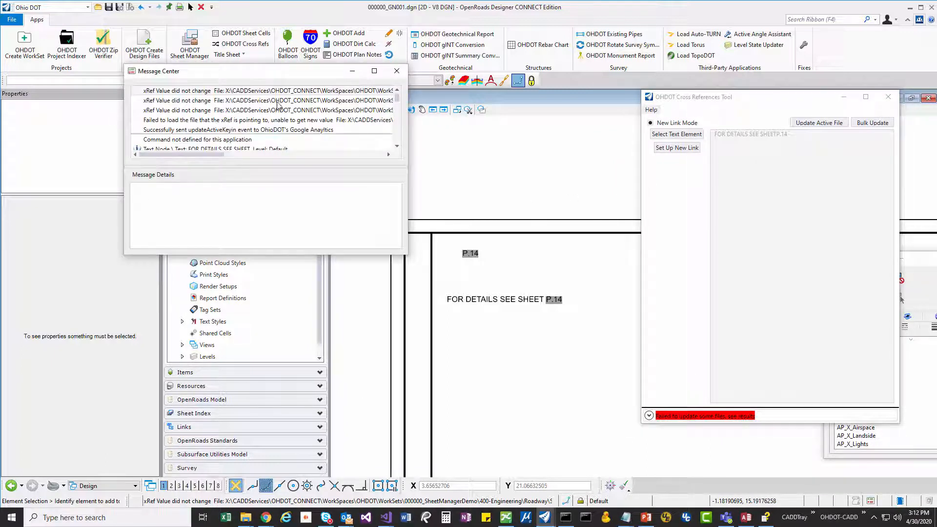
{"action": "left_click_drag", "start_coordinate": [406, 254], "coordinate": [691, 381]}
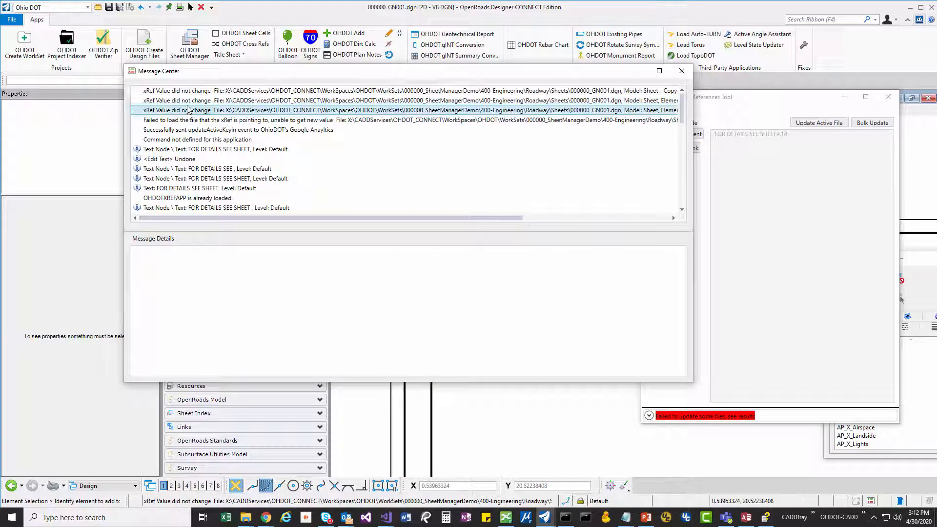
{"action": "left_click", "coordinate": [191, 91]}
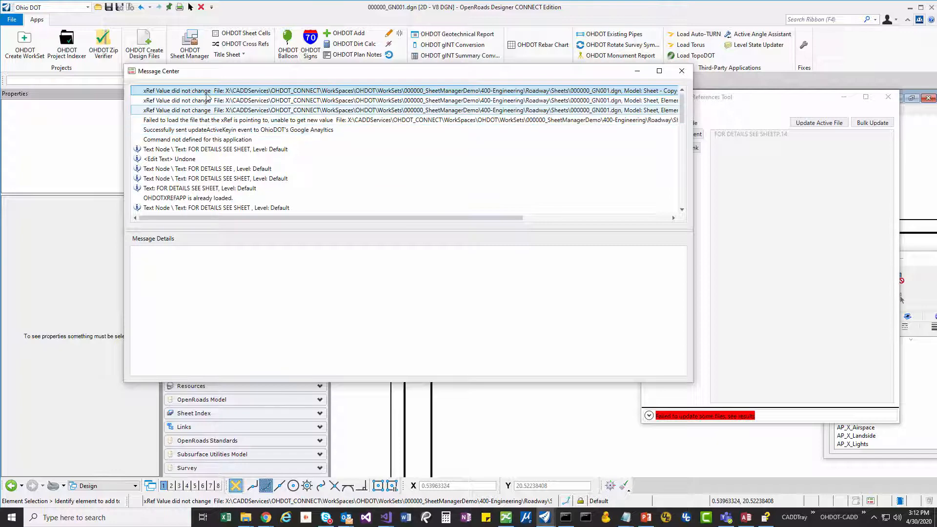
{"action": "left_click", "coordinate": [682, 72]}
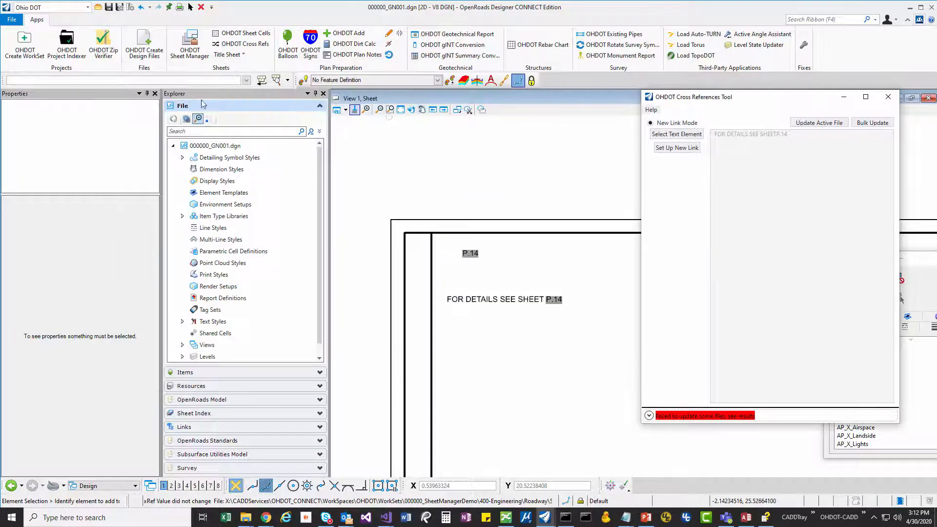
{"action": "type", "text": "ohdotxref"}
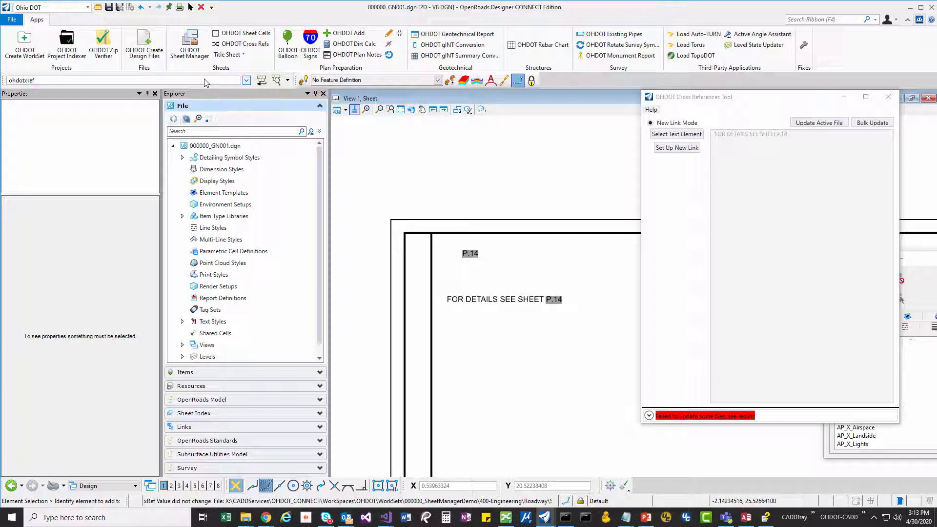
{"action": "left_click", "coordinate": [287, 84]}
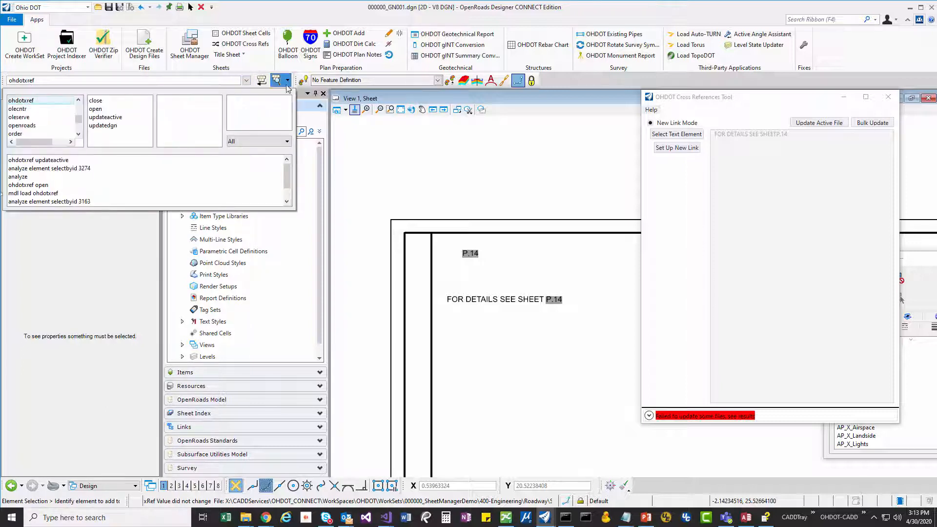
{"action": "left_click", "coordinate": [103, 126]}
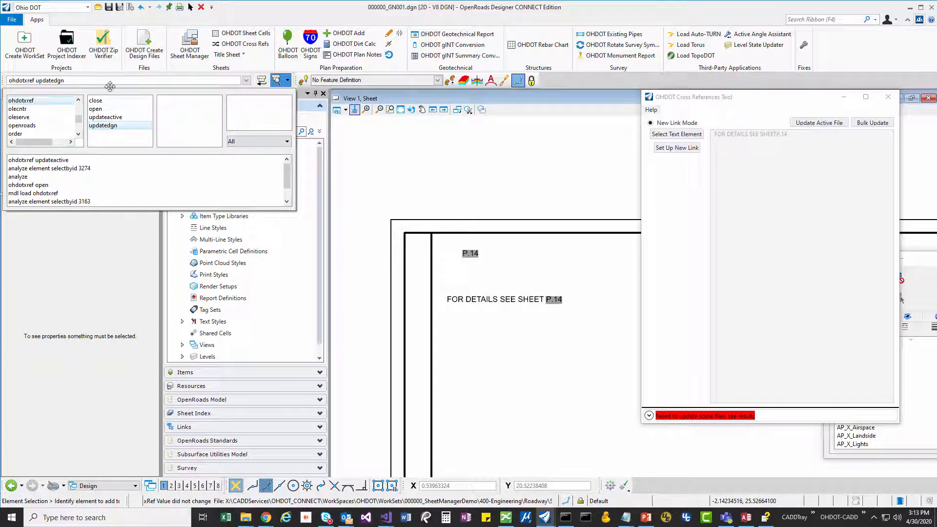
{"action": "left_click", "coordinate": [110, 81]}
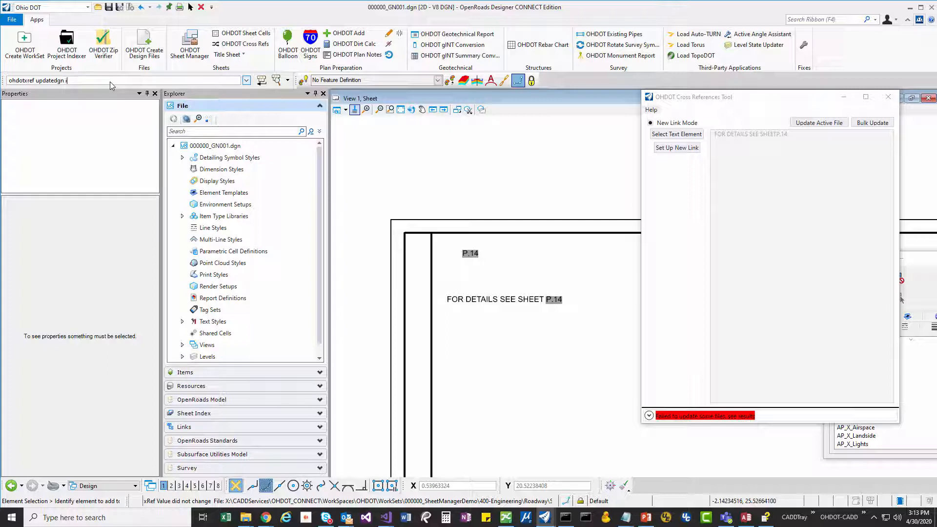
{"action": "type", "text": "i:\\CONNECT\\WORKS"}
{"action": "key", "text": "BackSpace"}
{"action": "key", "text": "BackSpace"}
{"action": "key", "text": "BackSpace"}
{"action": "key", "text": "BackSpace"}
{"action": "key", "text": "BackSpace"}
{"action": "key", "text": "BackSpace"}
{"action": "key", "text": "BackSpace"}
{"action": "key", "text": "BackSpace"}
{"action": "key", "text": "BackSpace"}
{"action": "key", "text": "BackSpace"}
{"action": "key", "text": "BackSpace"}
{"action": "key", "text": "BackSpace"}
{"action": "key", "text": "BackSpace"}
{"action": "key", "text": "BackSpace"}
{"action": "key", "text": "BackSpace"}
{"action": "key", "text": "BackSpace"}
{"action": "key", "text": "BackSpace"}
{"action": "left_click_drag", "start_coordinate": [28, 81], "coordinate": [5, 80]}
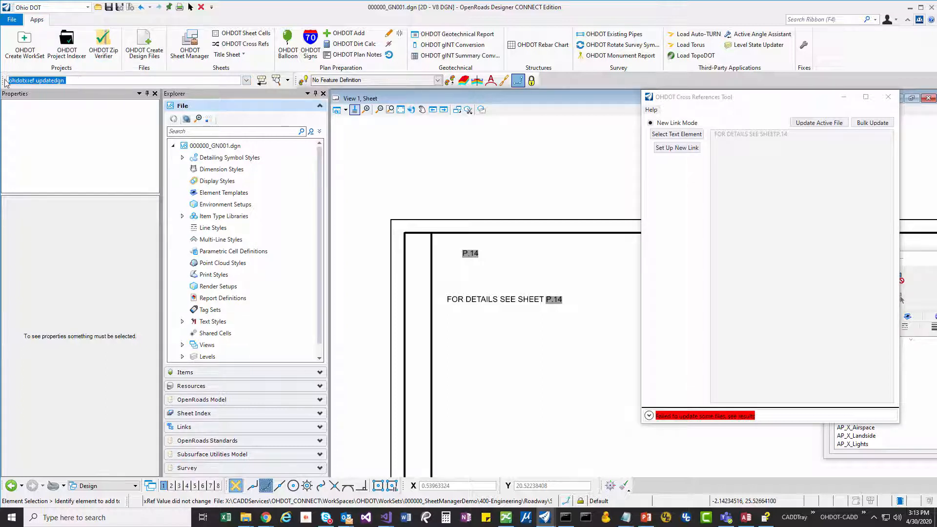
{"action": "key", "text": "BackSpace"}
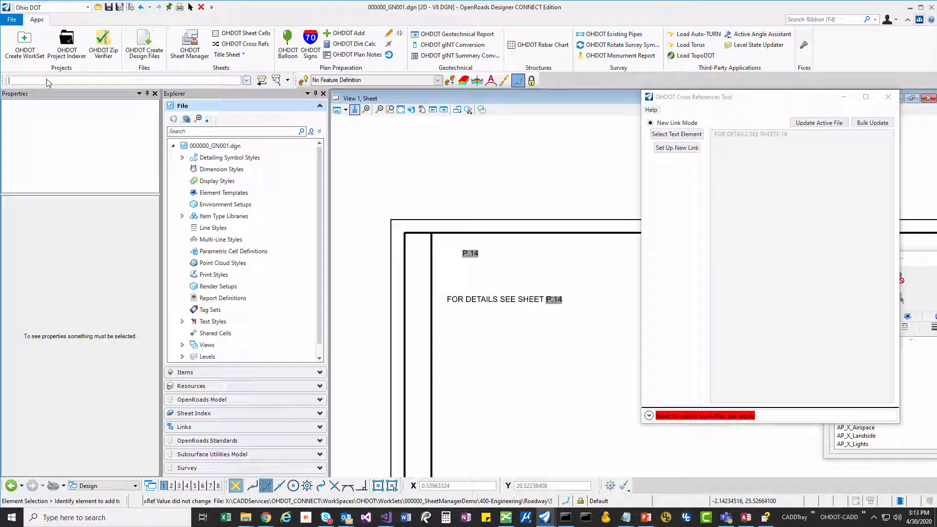
- Examine the available ohdotxref key-in commands and clear the key-in without running it
{"action": "type", "text": "ohdotxref"}
{"action": "left_click", "coordinate": [282, 84]}
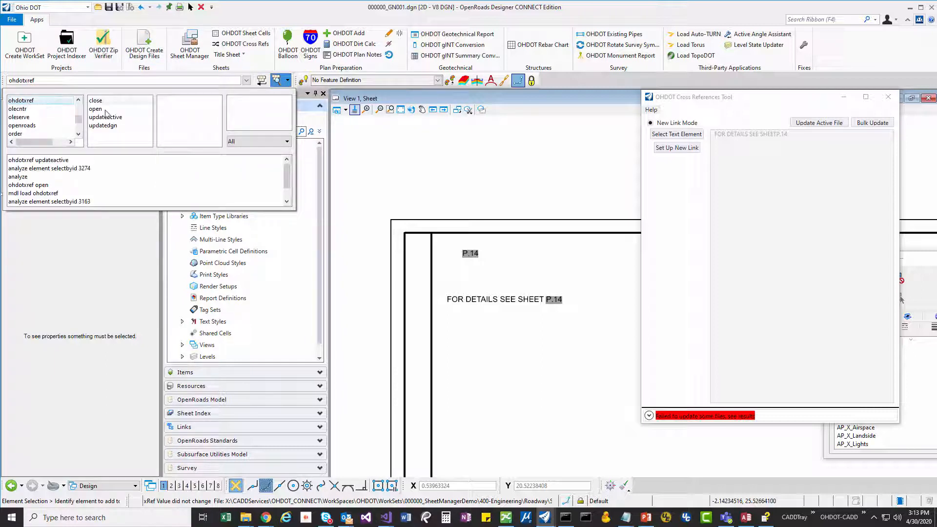
{"action": "left_click", "coordinate": [85, 81]}
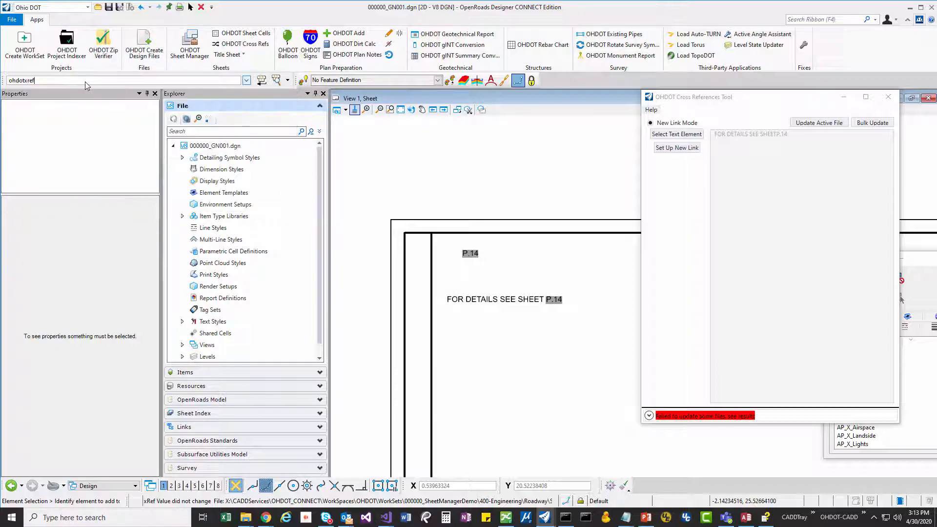
{"action": "left_click_drag", "start_coordinate": [35, 81], "coordinate": [6, 86]}
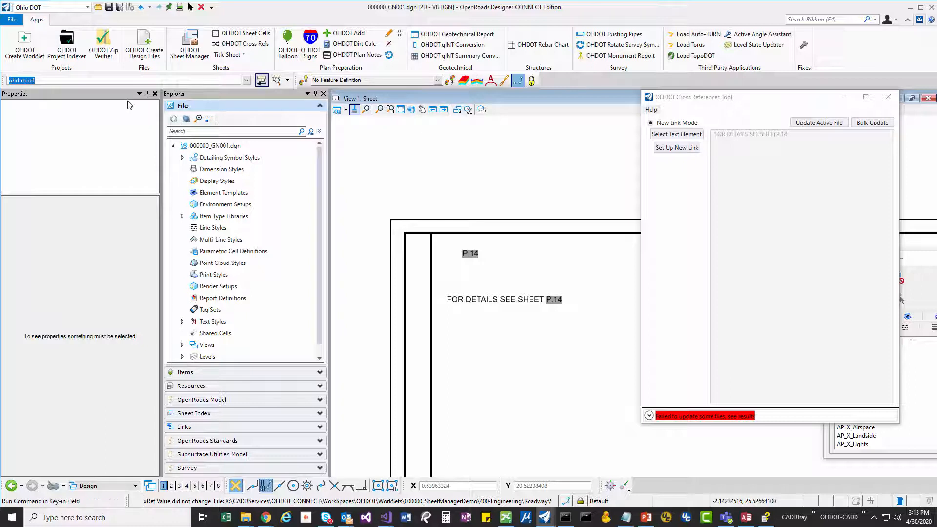
{"action": "key", "text": "BackSpace"}
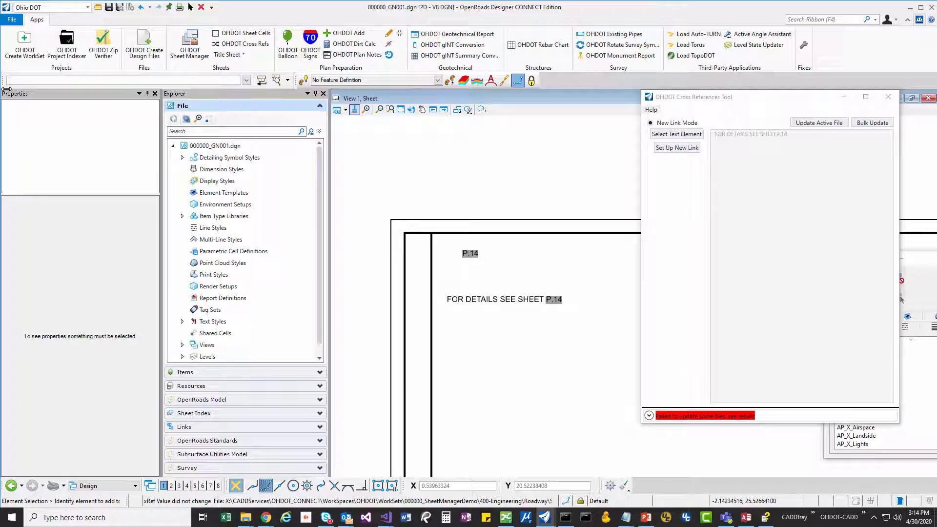
- Load the cross reference application by running the key-in mdl load ohdotxref
{"action": "type", "text": "mdl load"}
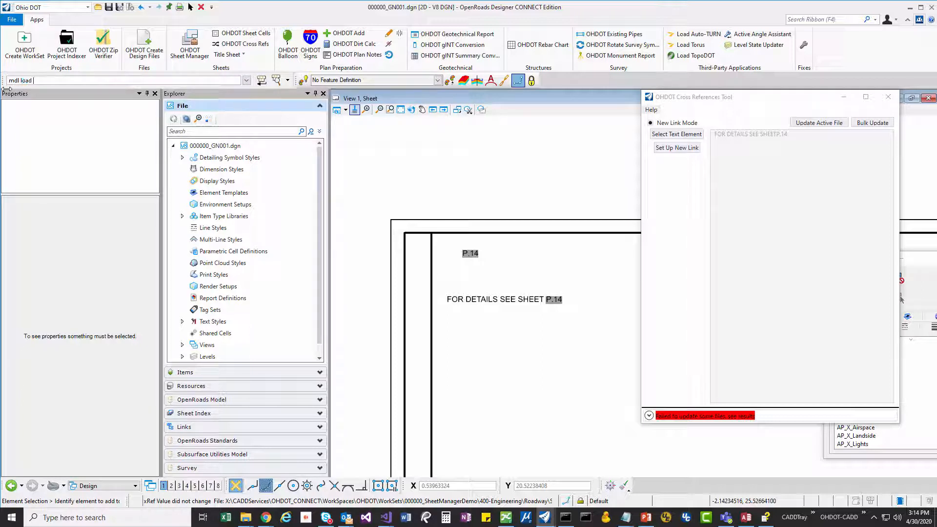
{"action": "type", "text": " ohdotxref"}
{"action": "key", "text": "Return"}
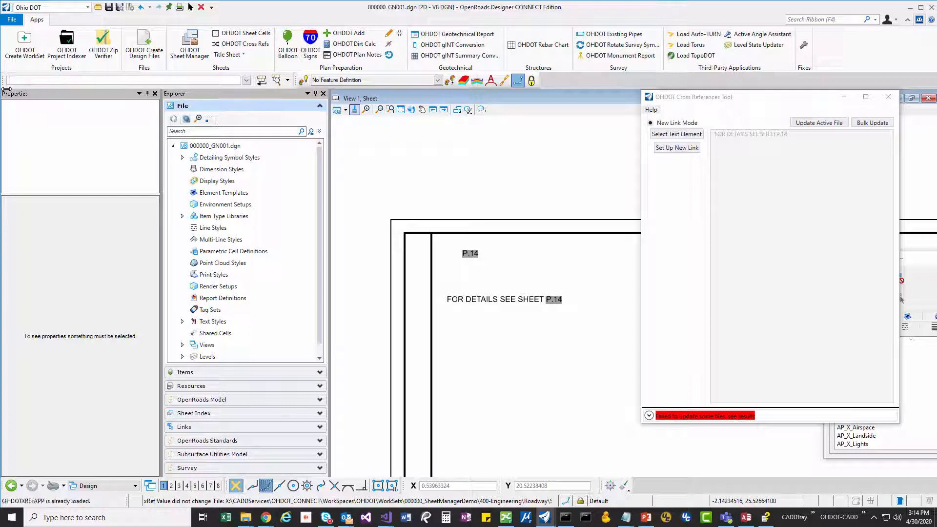
{"action": "type", "text": "ohdotxref"}
{"action": "key", "text": "BackSpace"}
{"action": "key", "text": "BackSpace"}
{"action": "key", "text": "BackSpace"}
{"action": "key", "text": "BackSpace"}
{"action": "key", "text": "BackSpace"}
{"action": "key", "text": "BackSpace"}
{"action": "key", "text": "BackSpace"}
{"action": "key", "text": "BackSpace"}
{"action": "key", "text": "BackSpace"}
{"action": "key", "text": "BackSpace"}
{"action": "left_click_drag", "start_coordinate": [737, 97], "coordinate": [705, 137]}
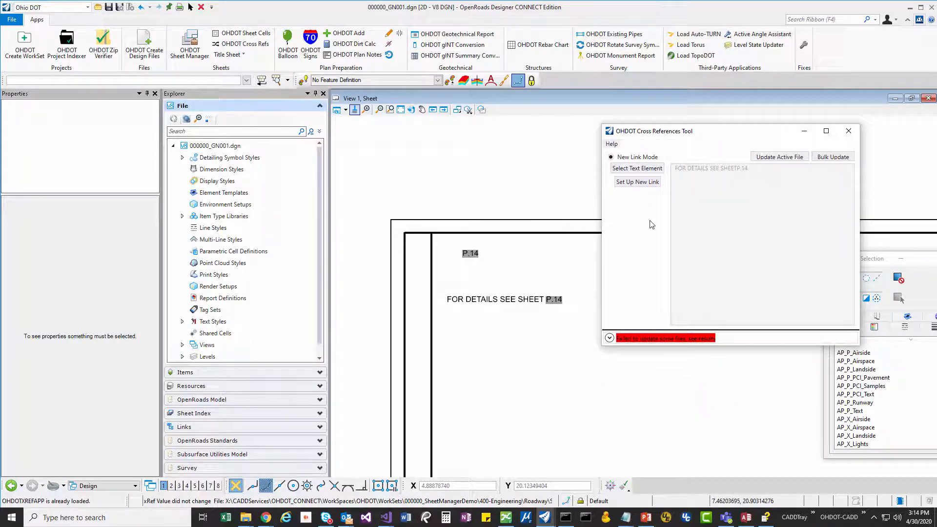